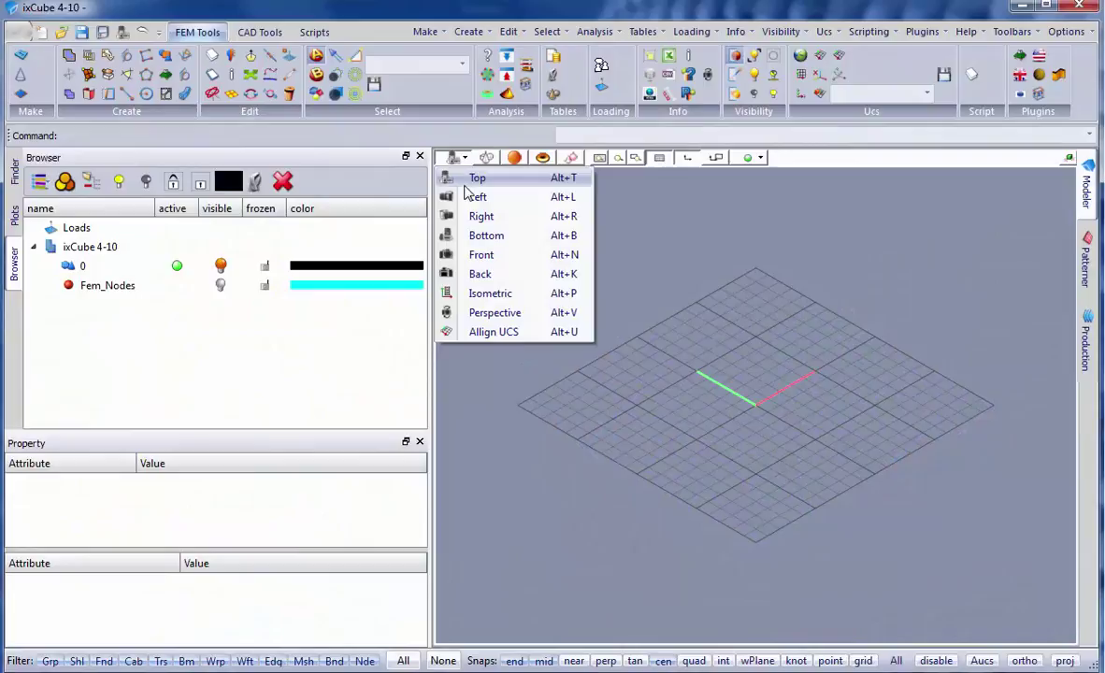
Switch to Top view and add a new layer named 'cad', making it active.
click(472, 179)
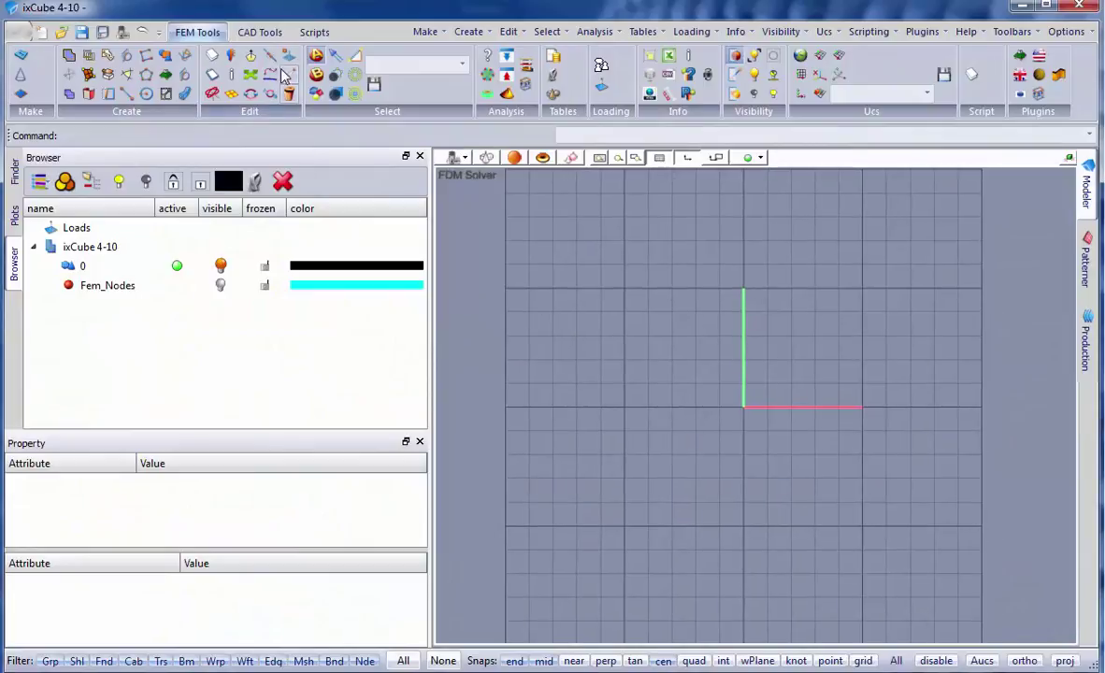
click(40, 182)
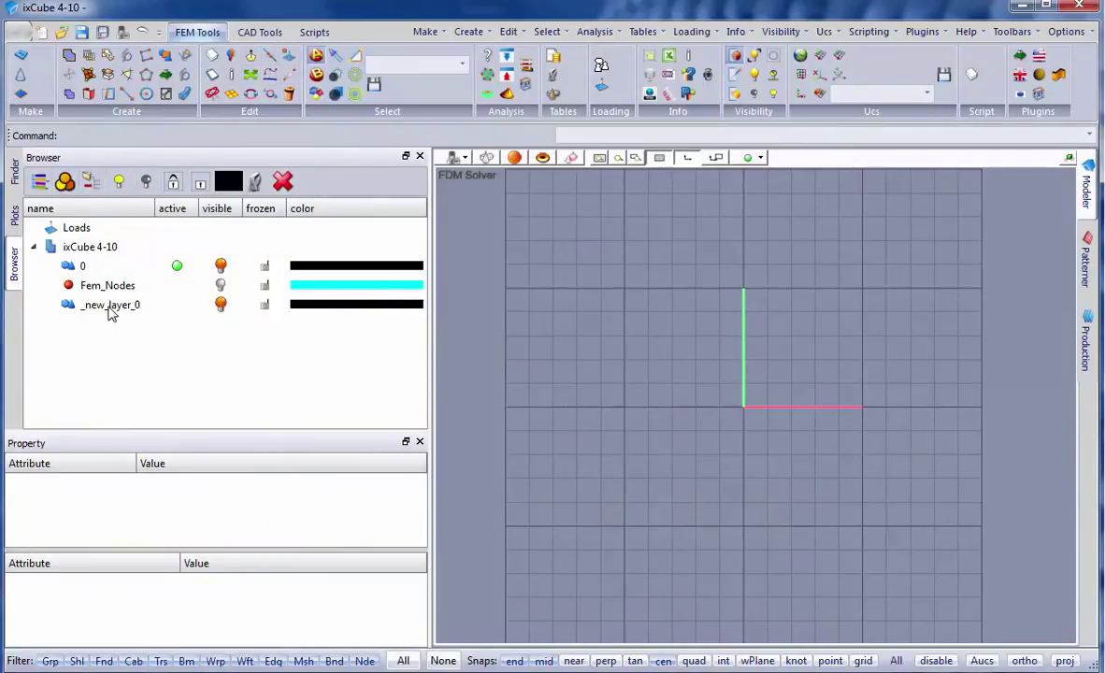
click(112, 309)
key(F2)
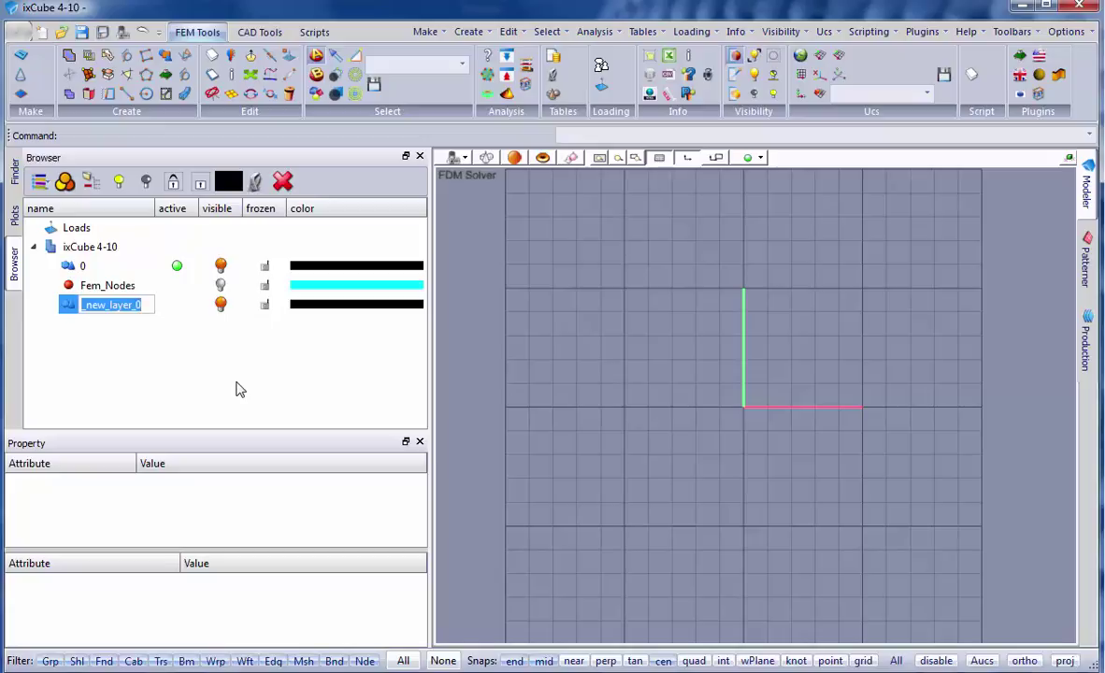
text(cad)
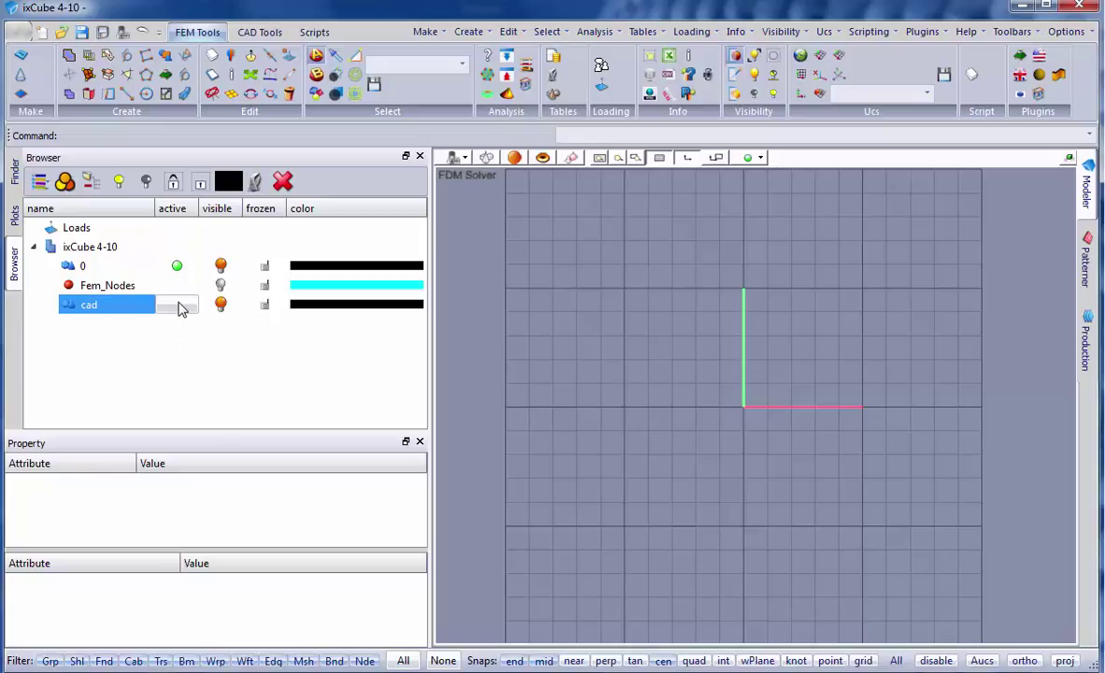
click(176, 305)
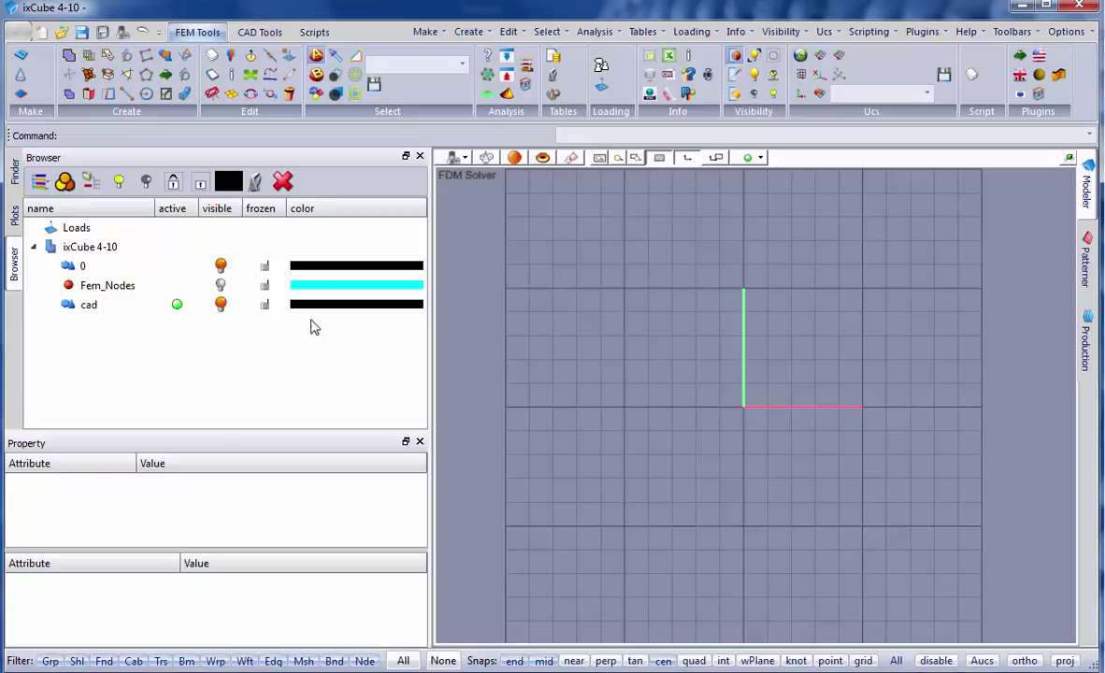
Draw a 5-sided regular polygon by side length, placing its base along the red axis.
click(259, 33)
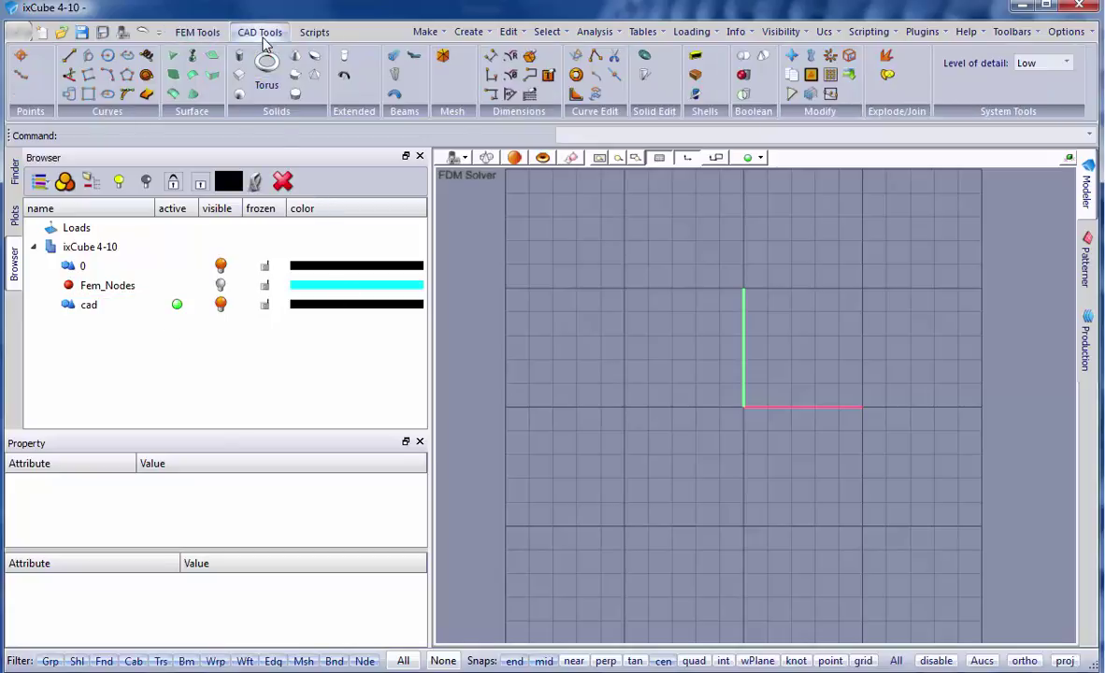
click(128, 75)
click(114, 137)
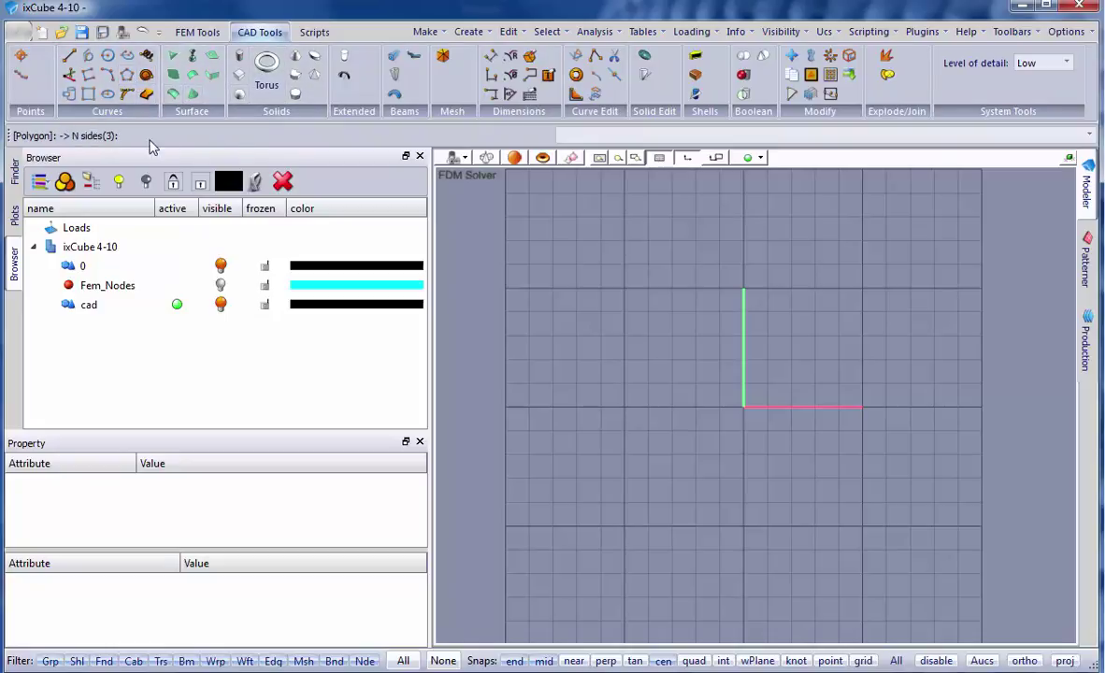
click(613, 136)
text(5)
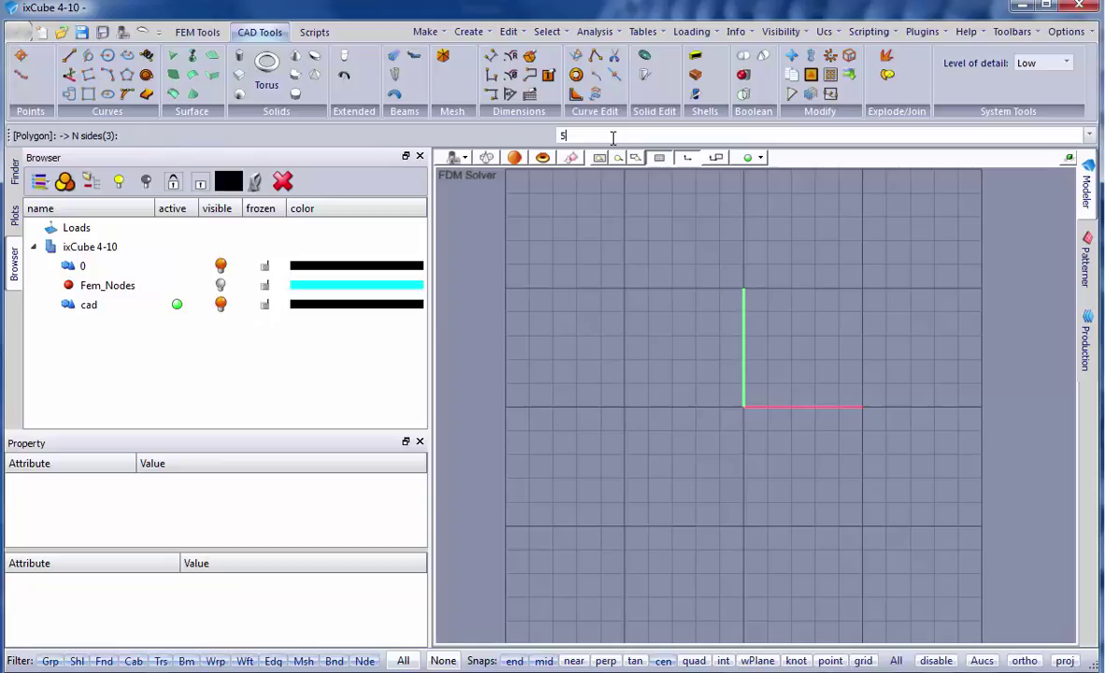
key(Return)
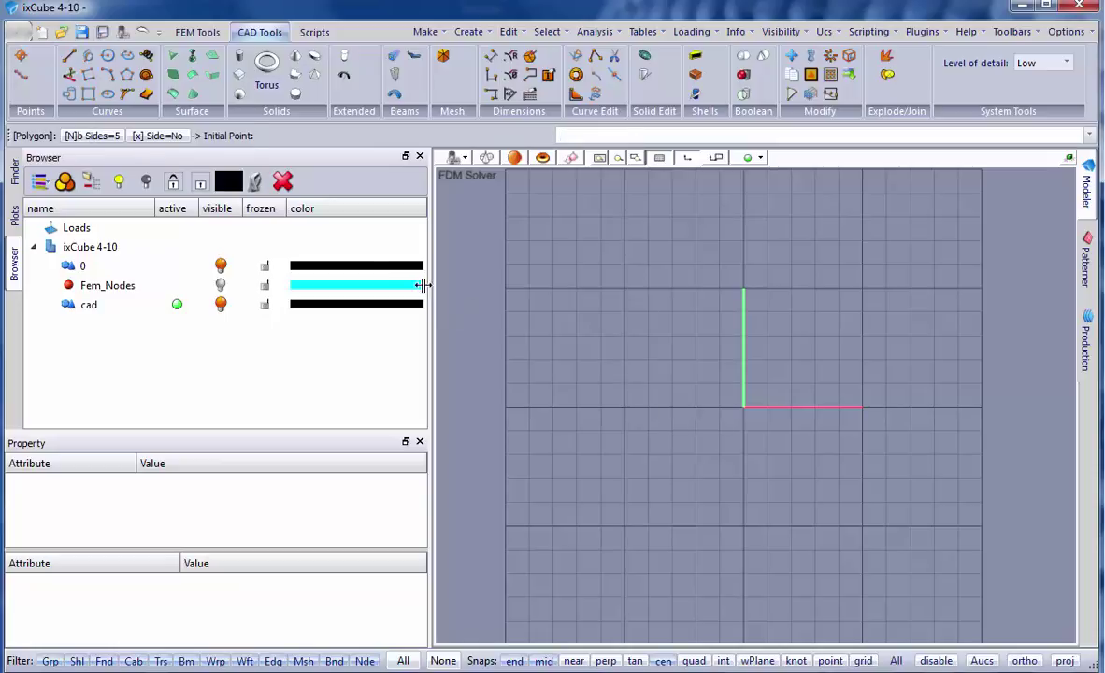
click(161, 137)
click(578, 424)
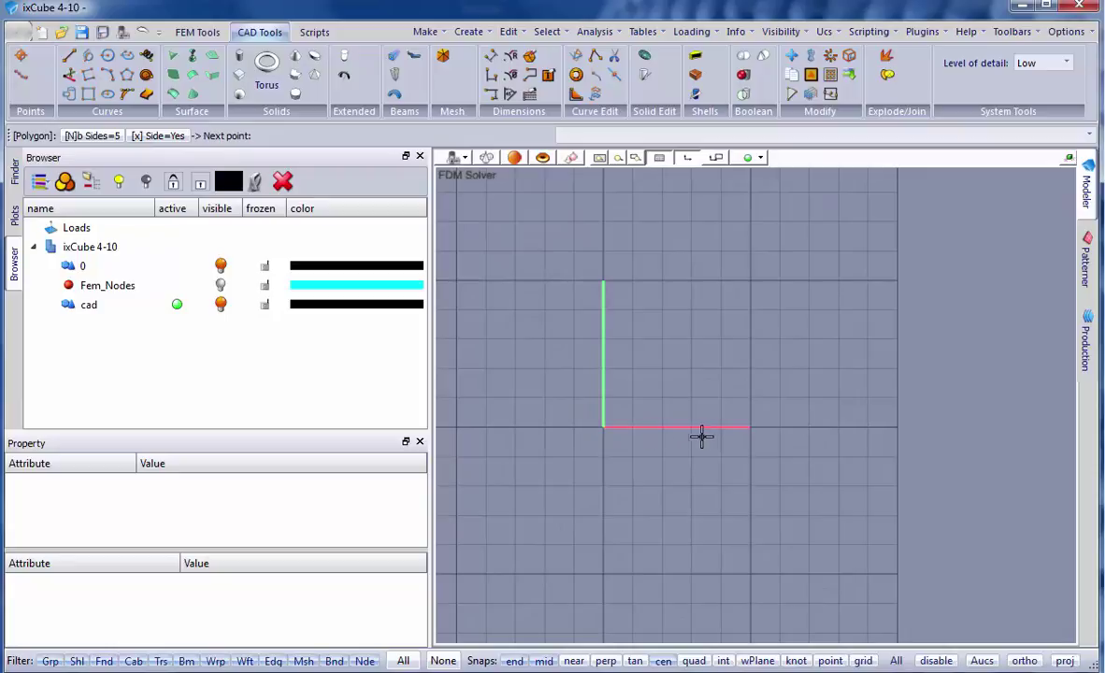
scroll(773, 432, down, 1)
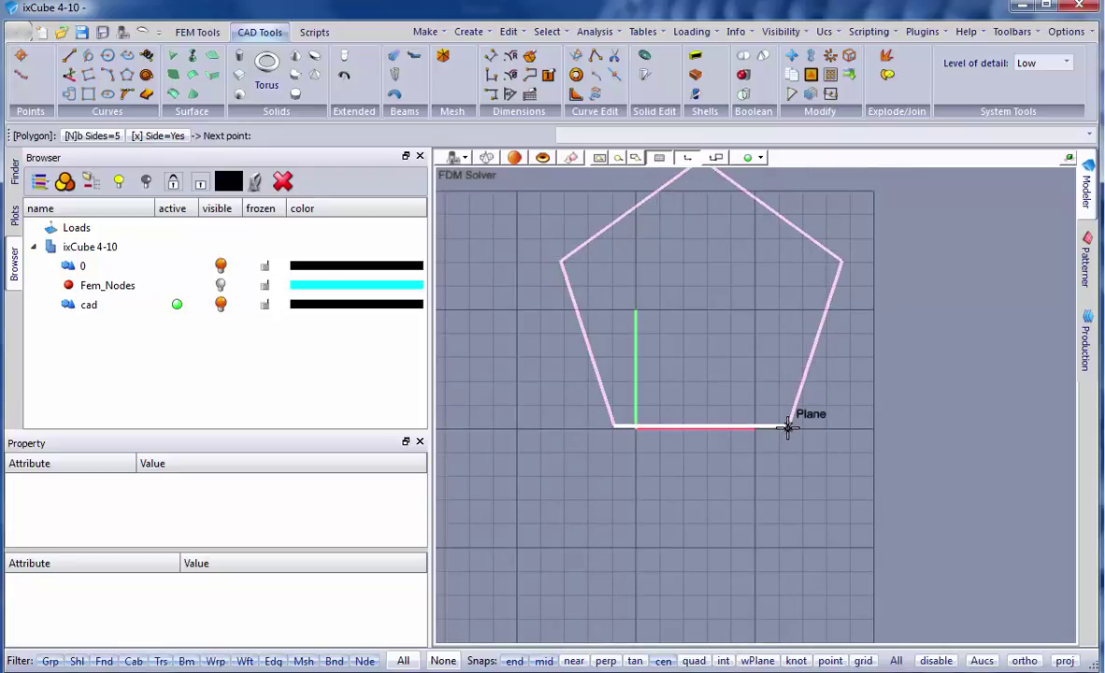
click(791, 427)
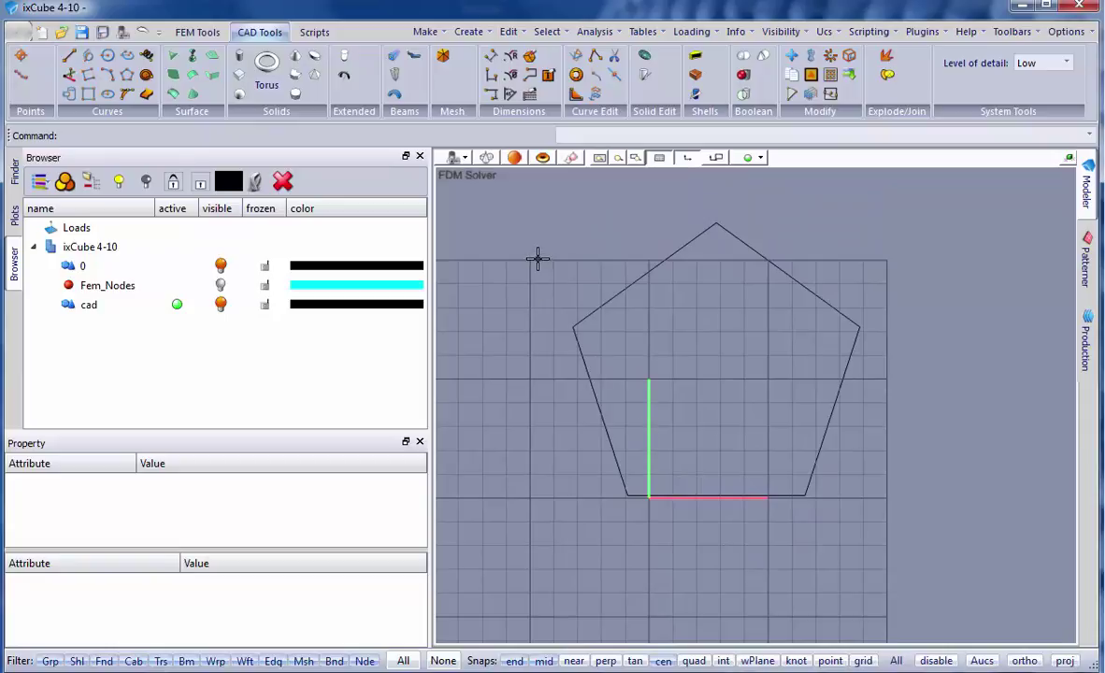
Start a Surface by 4 Edges with 31 U and V points, tracing the lower quad's edges.
click(185, 35)
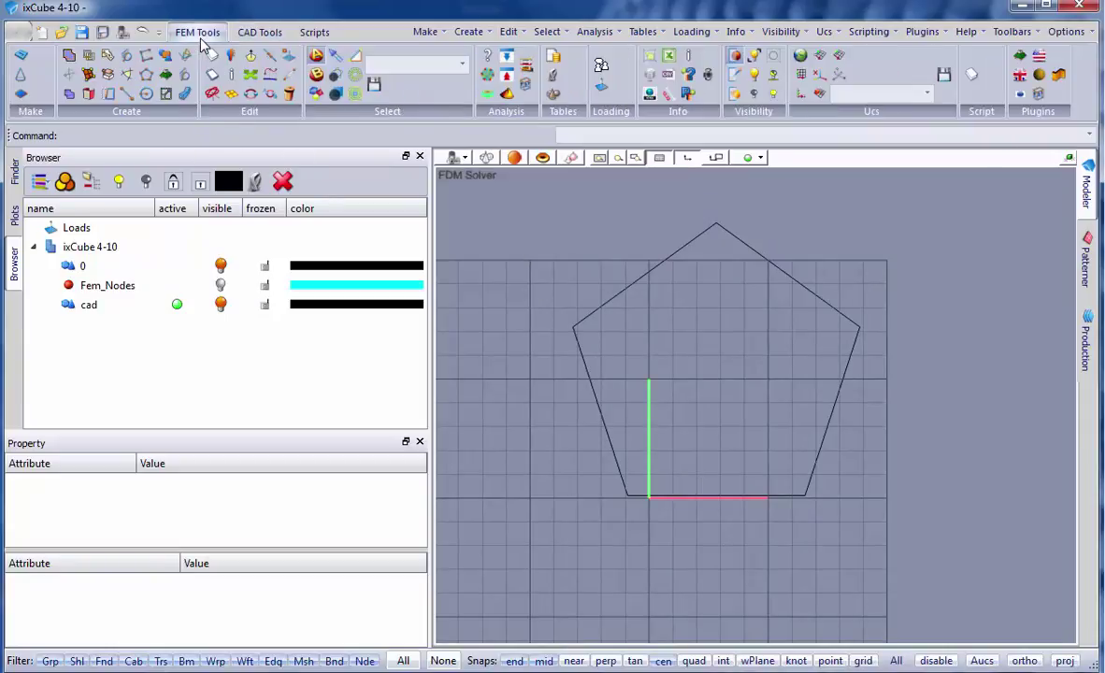
click(21, 58)
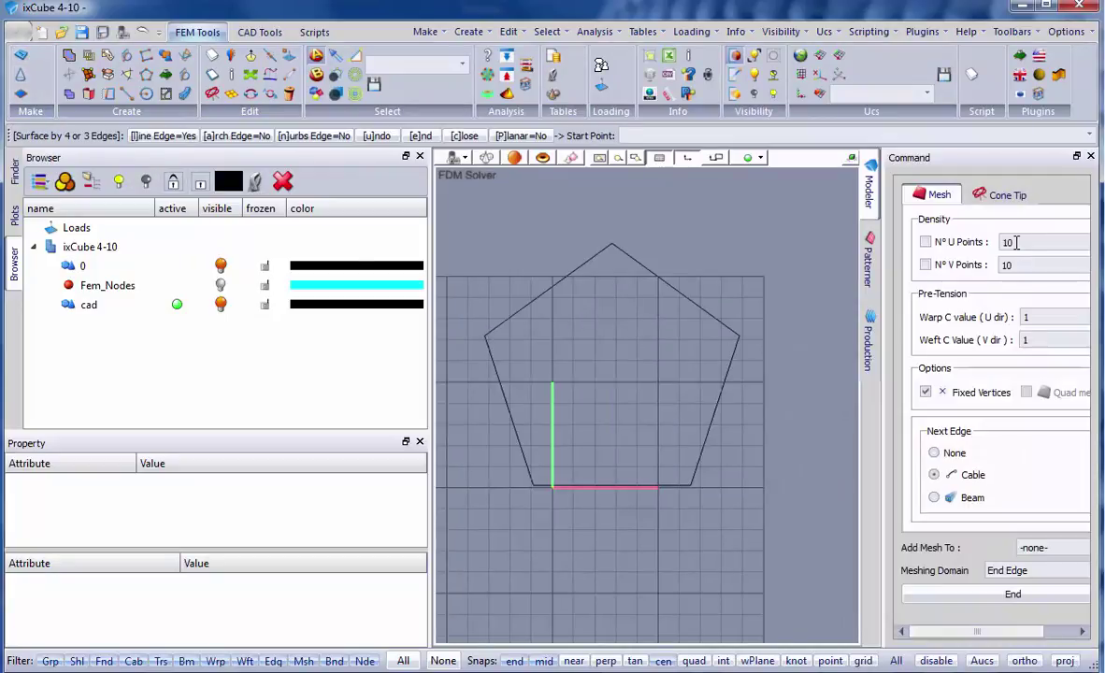
drag(1016, 242, 974, 248)
text(31)
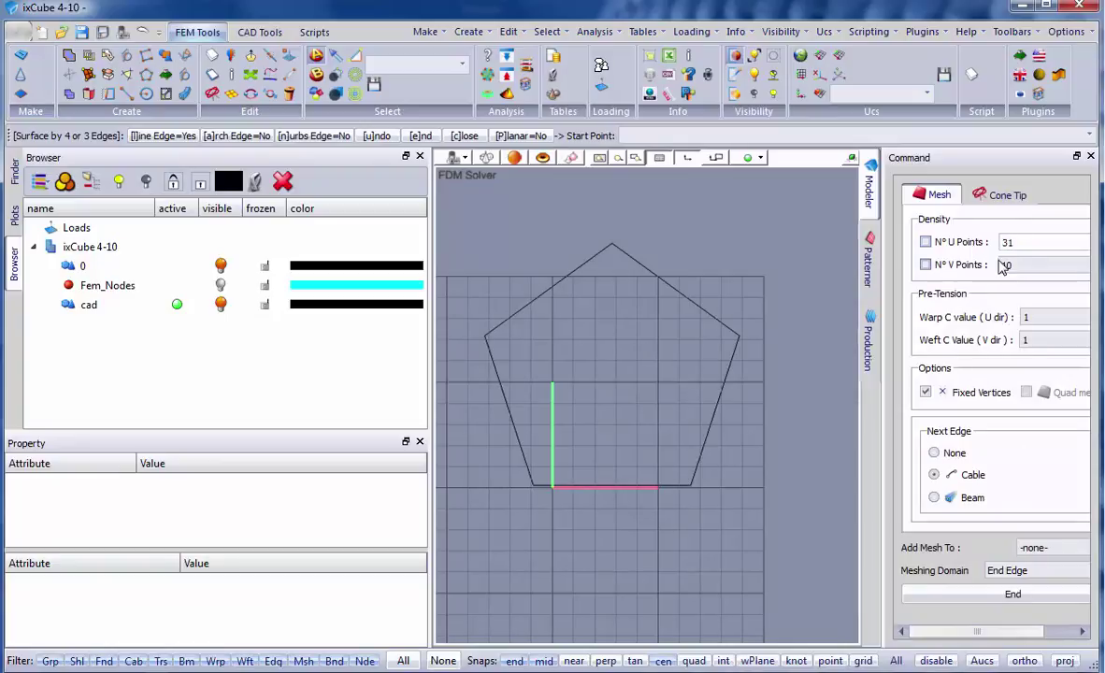
drag(1014, 264, 980, 265)
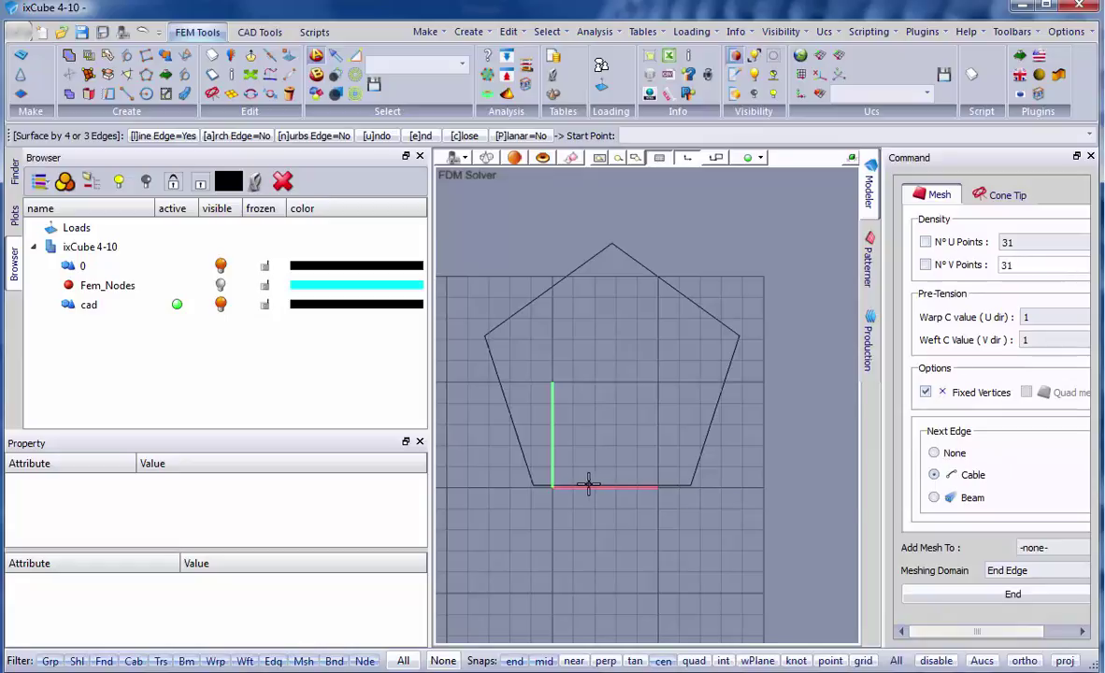
scroll(588, 483, up, 3)
click(496, 486)
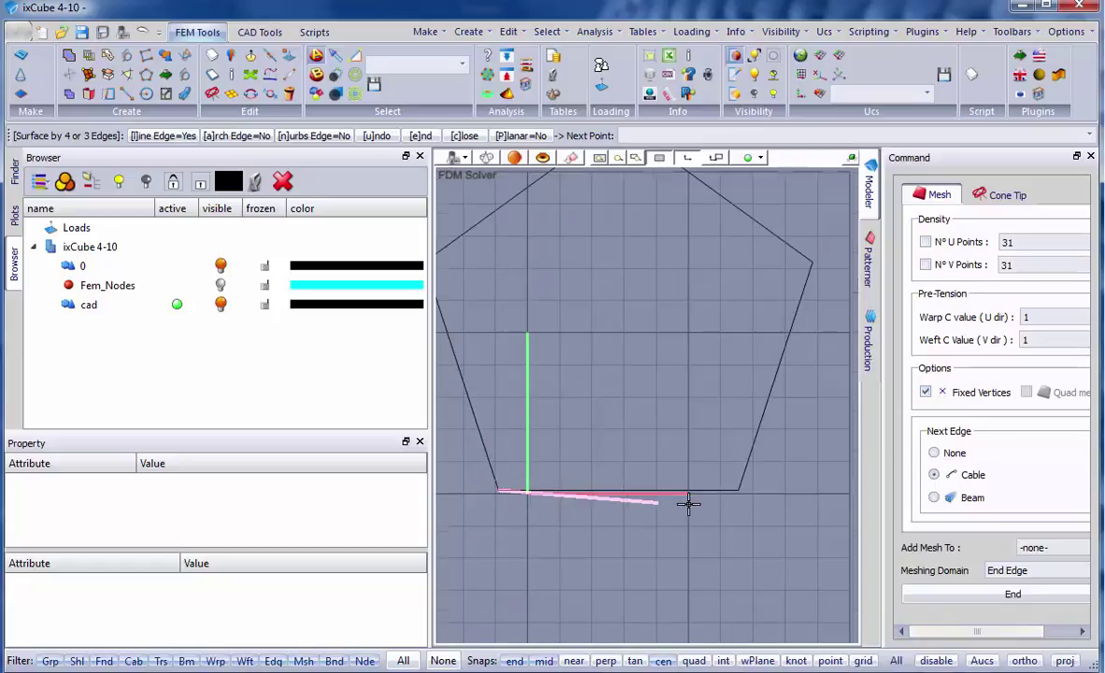
scroll(688, 505, up, 1)
click(758, 486)
scroll(748, 505, down, 2)
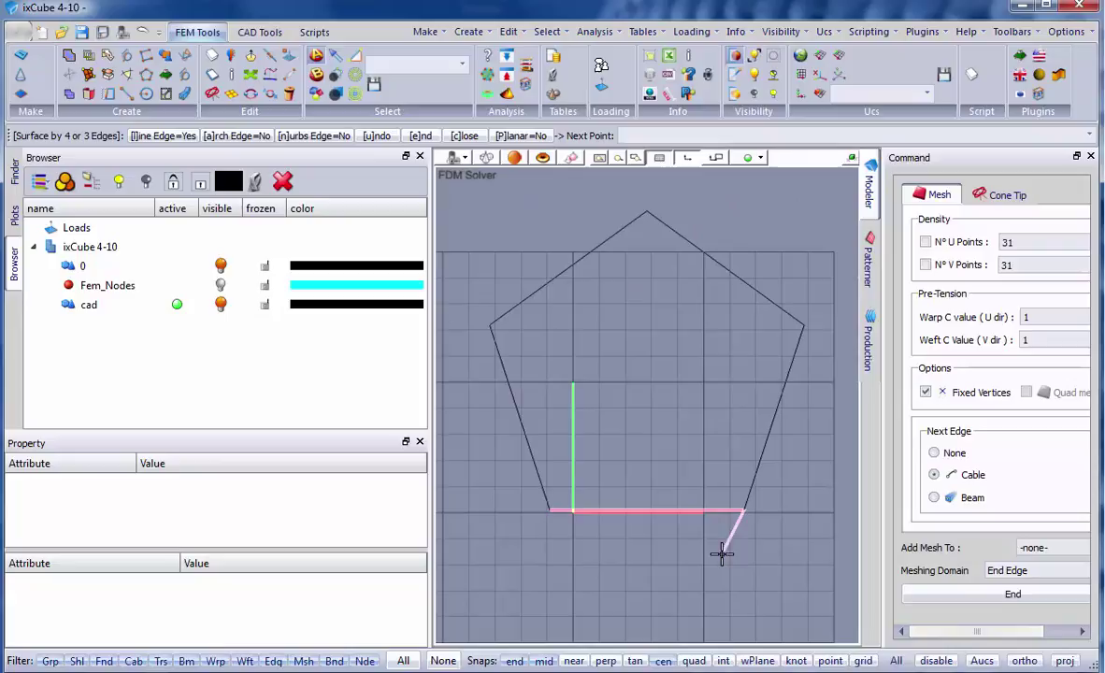
click(804, 325)
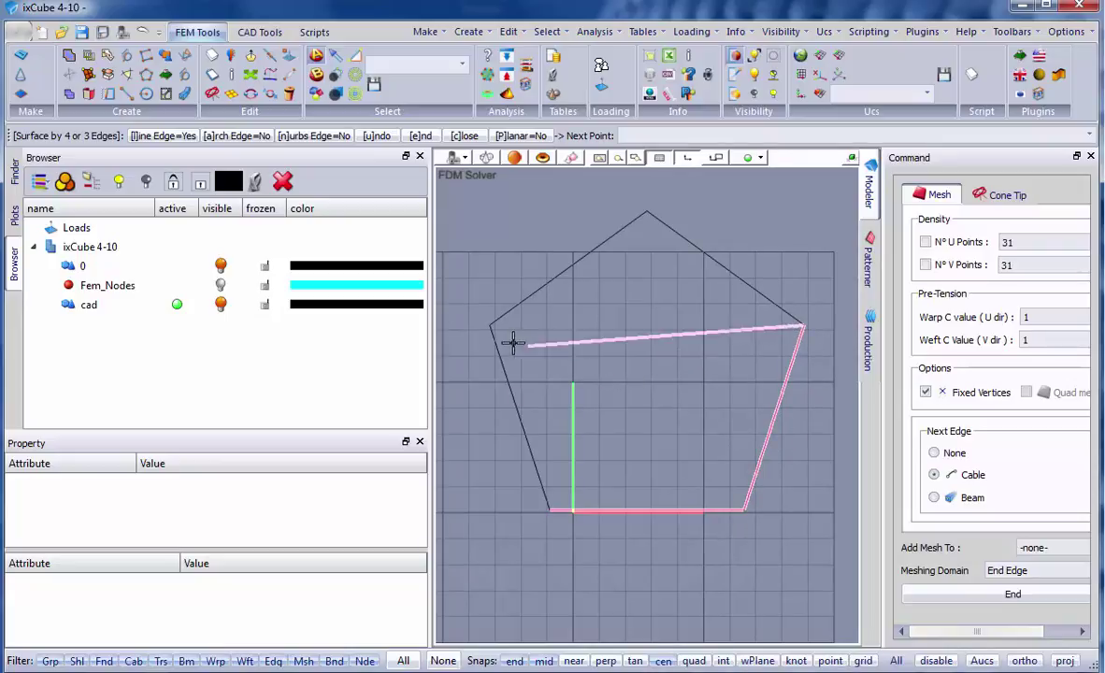
click(491, 325)
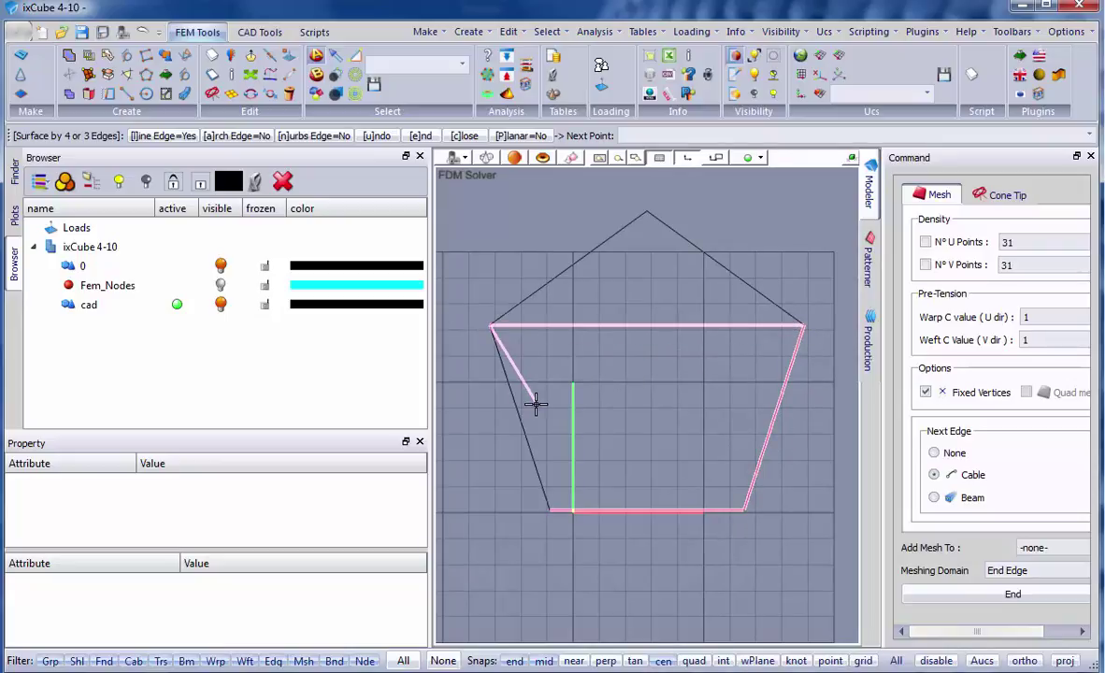
Close the fourth edge to generate the mesh, then view it isometrically with cyan nodes shown.
key(c)
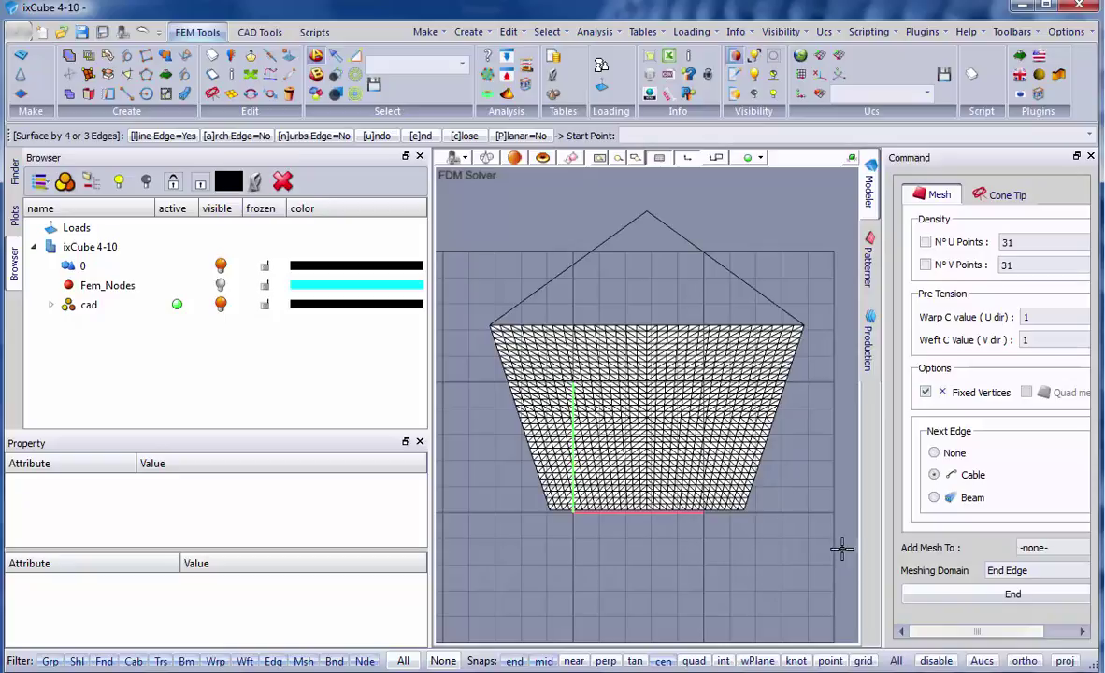
click(1014, 595)
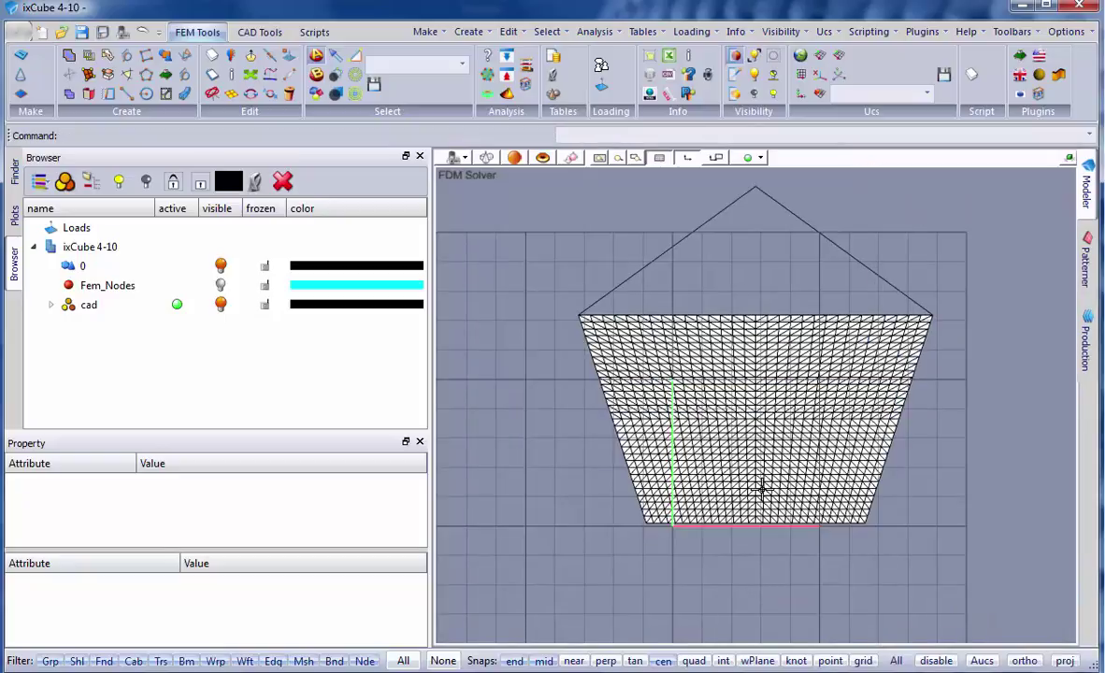
scroll(750, 443, up, 2)
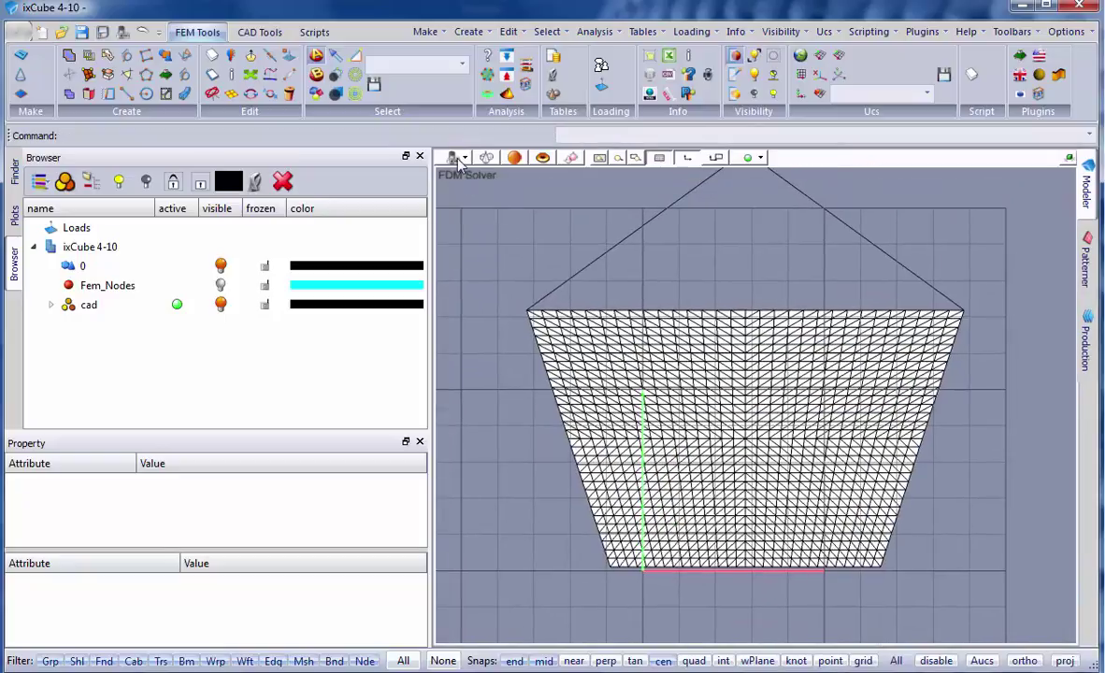
click(458, 158)
click(458, 293)
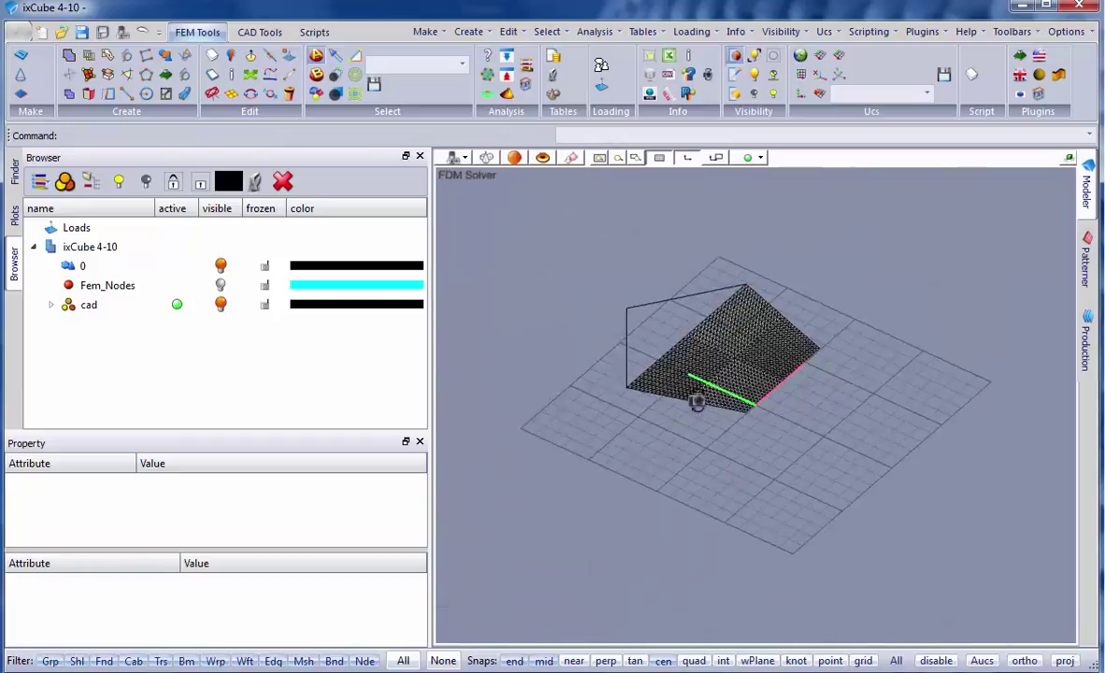
middle_drag(696, 402, 630, 360)
scroll(603, 361, up, 3)
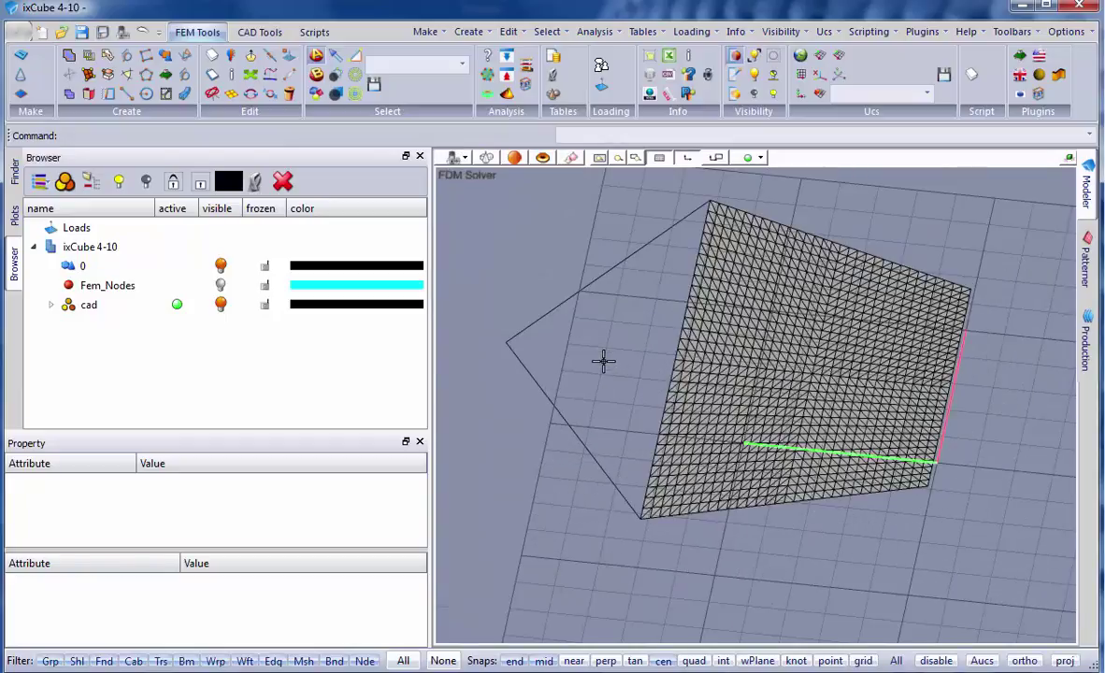
click(737, 57)
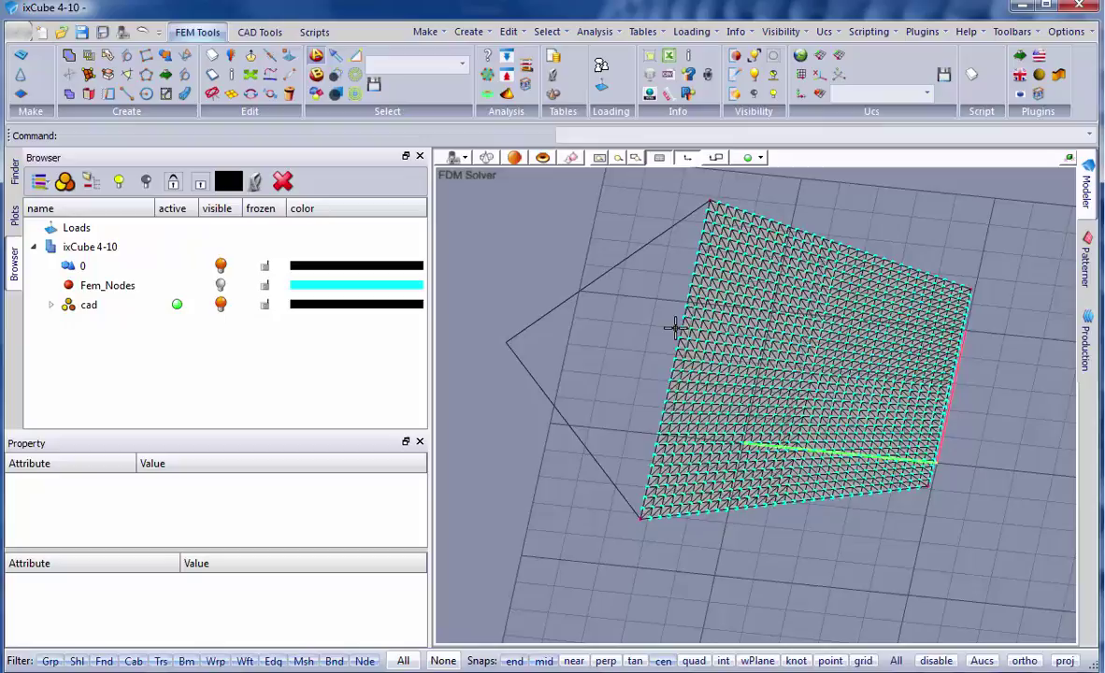
scroll(672, 345, up, 3)
scroll(671, 365, up, 1)
scroll(671, 375, up, 1)
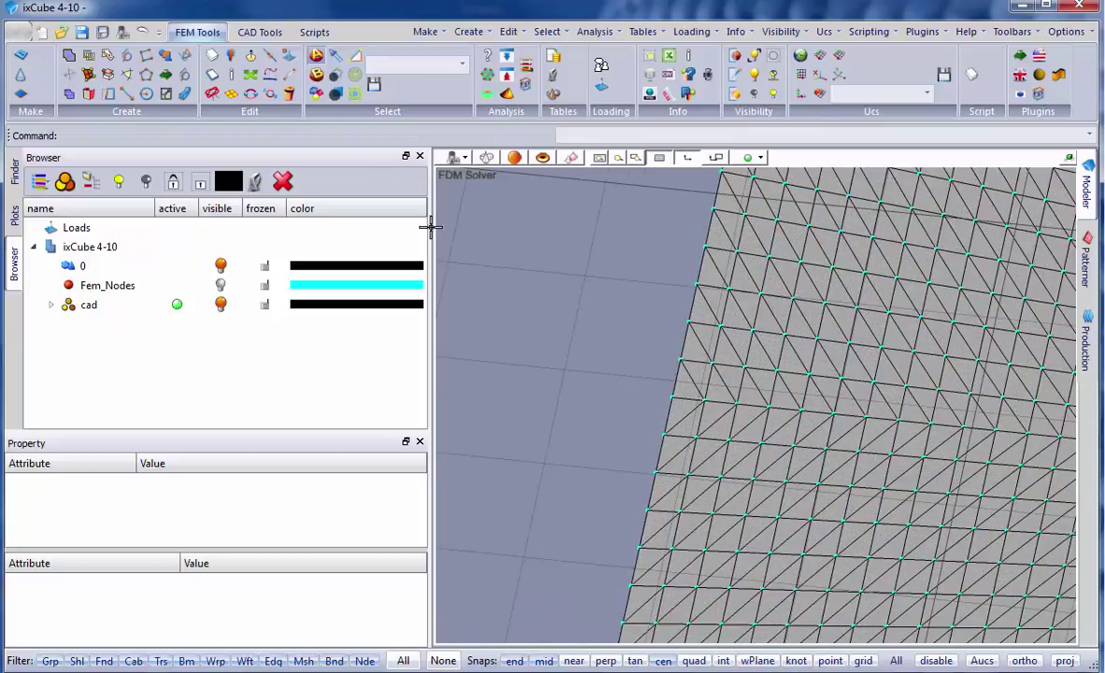
Move a left-edge mesh node onto the pentagon's left corner and end Move Node.
click(252, 82)
scroll(602, 394, up, 2)
click(685, 419)
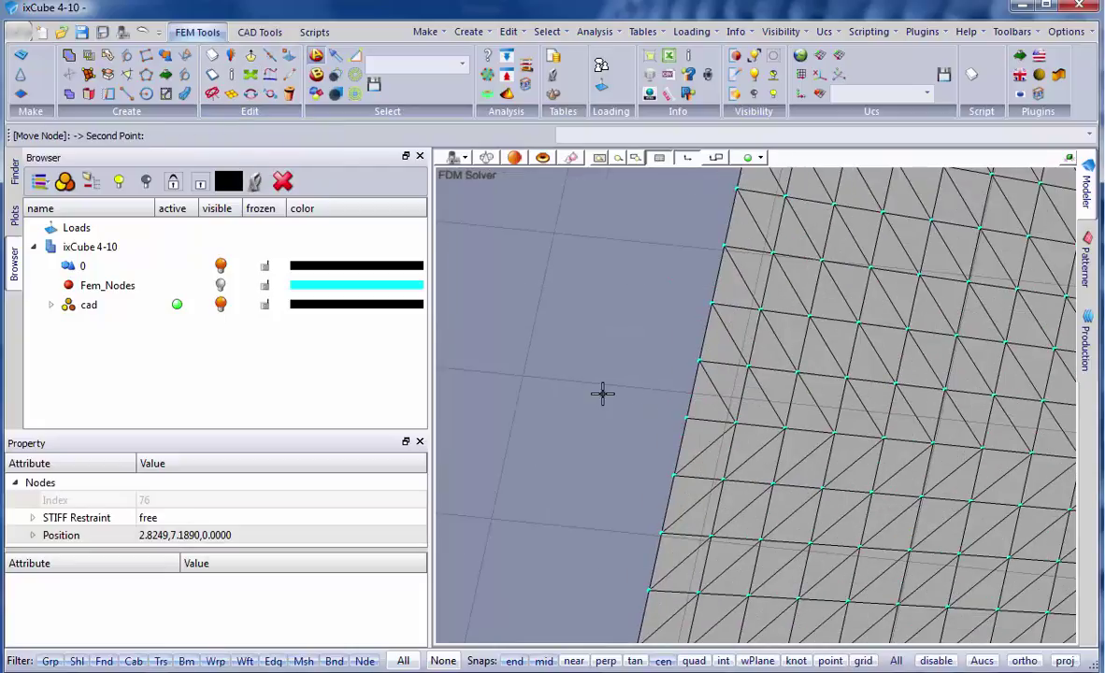
click(250, 76)
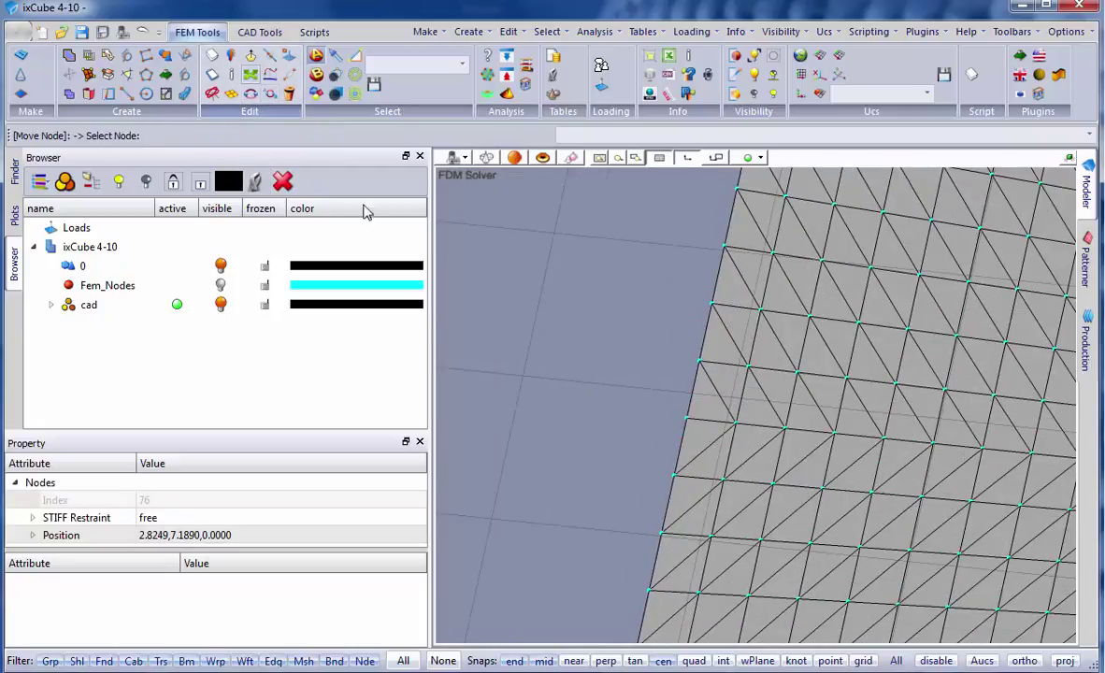
click(699, 431)
click(685, 421)
scroll(786, 451, down, 1)
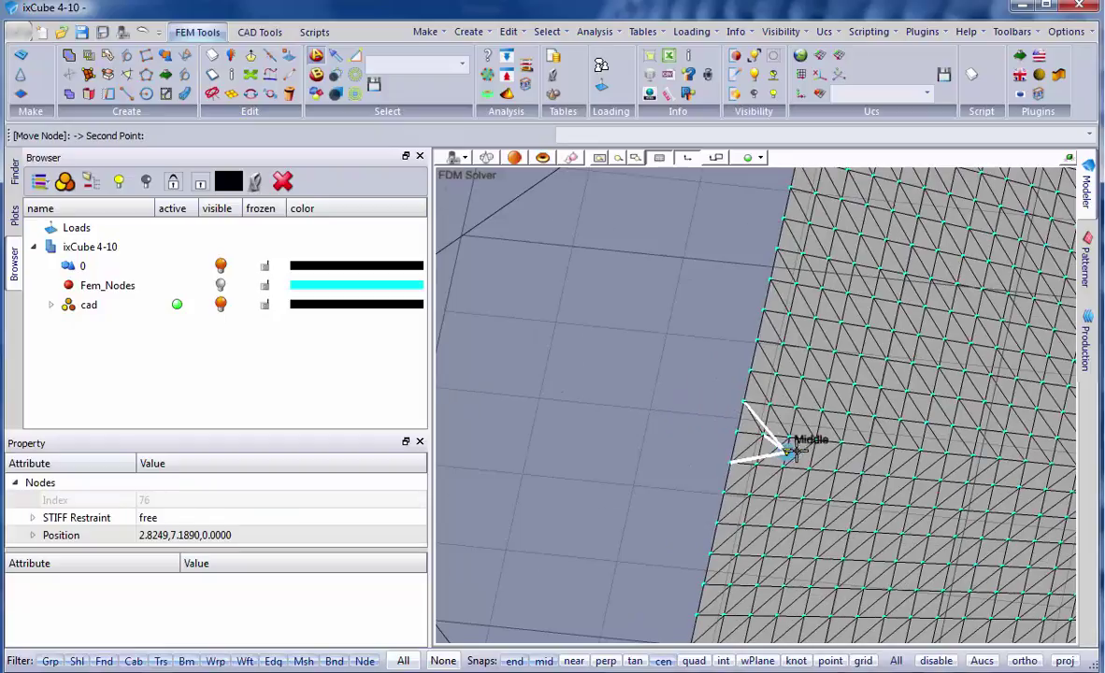
scroll(785, 452, down, 2)
scroll(654, 435, down, 1)
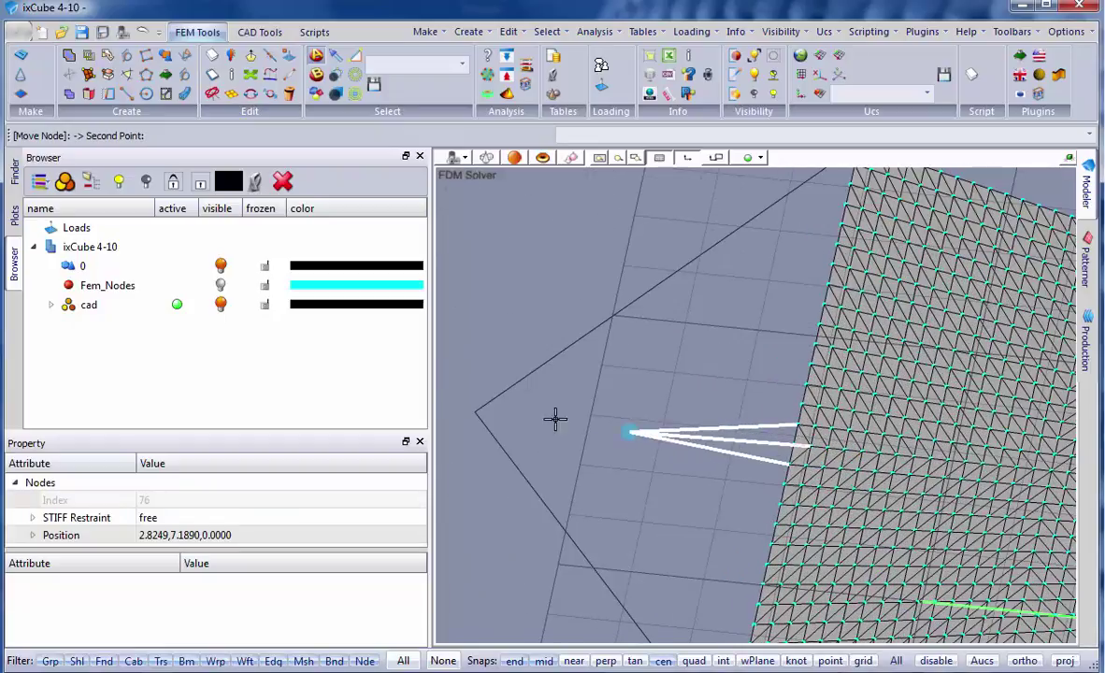
click(475, 411)
scroll(594, 430, down, 2)
scroll(655, 449, up, 1)
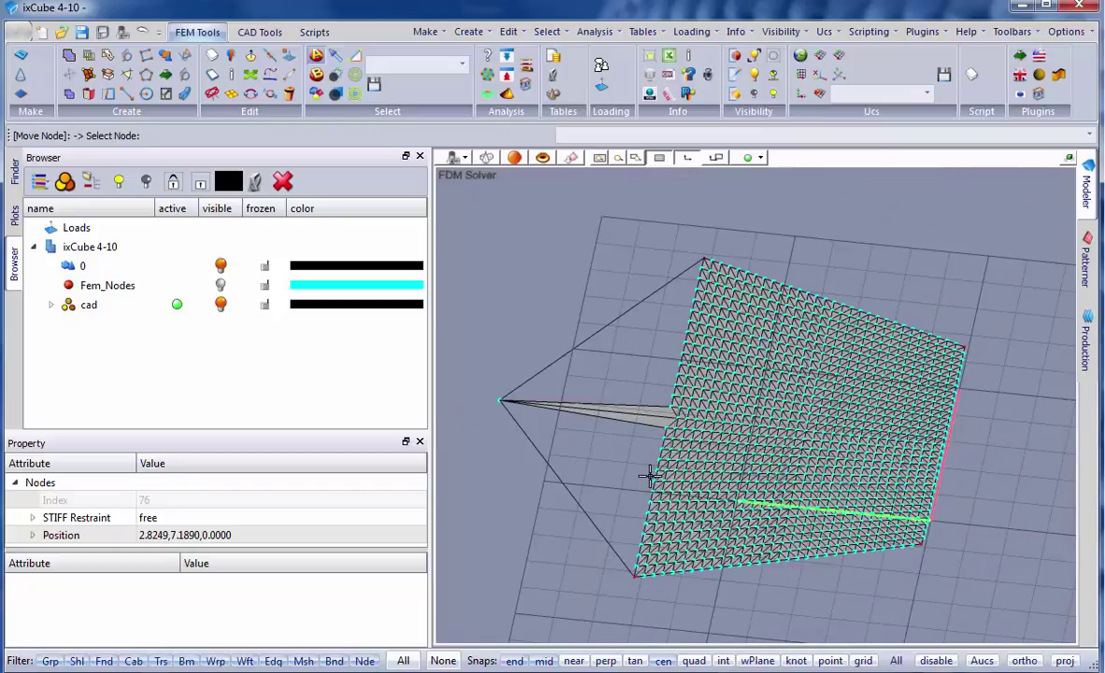
key(Escape)
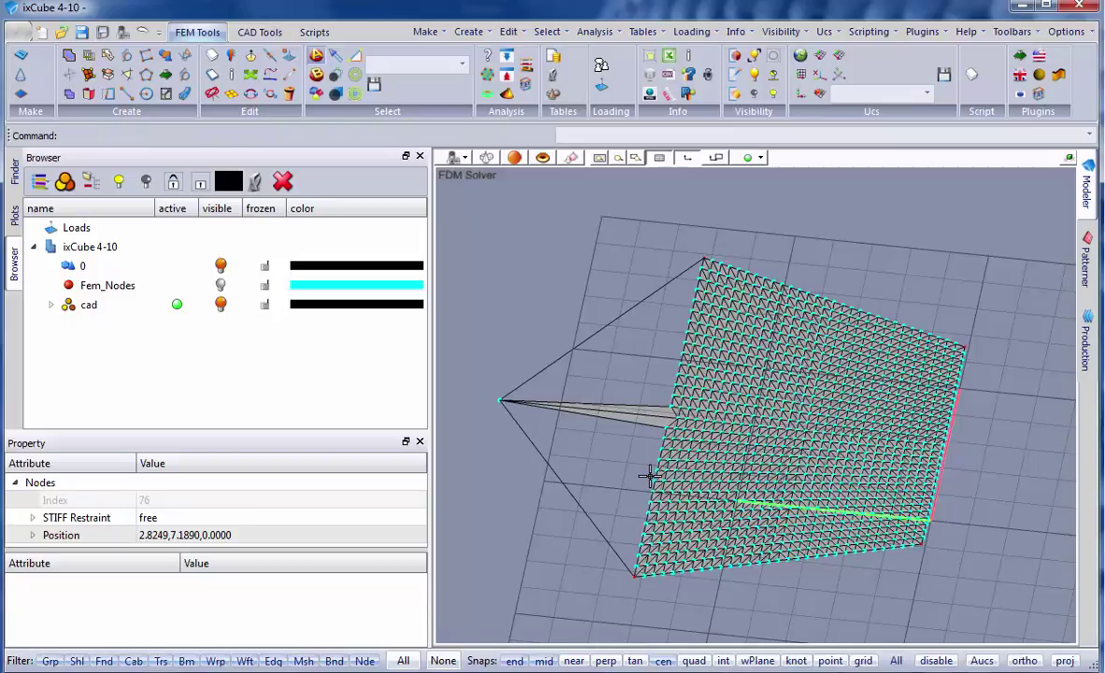
Expand node Position properties and box-select the lower-right and upper-right corner nodes.
scroll(589, 477, up, 1)
scroll(515, 390, up, 1)
scroll(478, 360, up, 2)
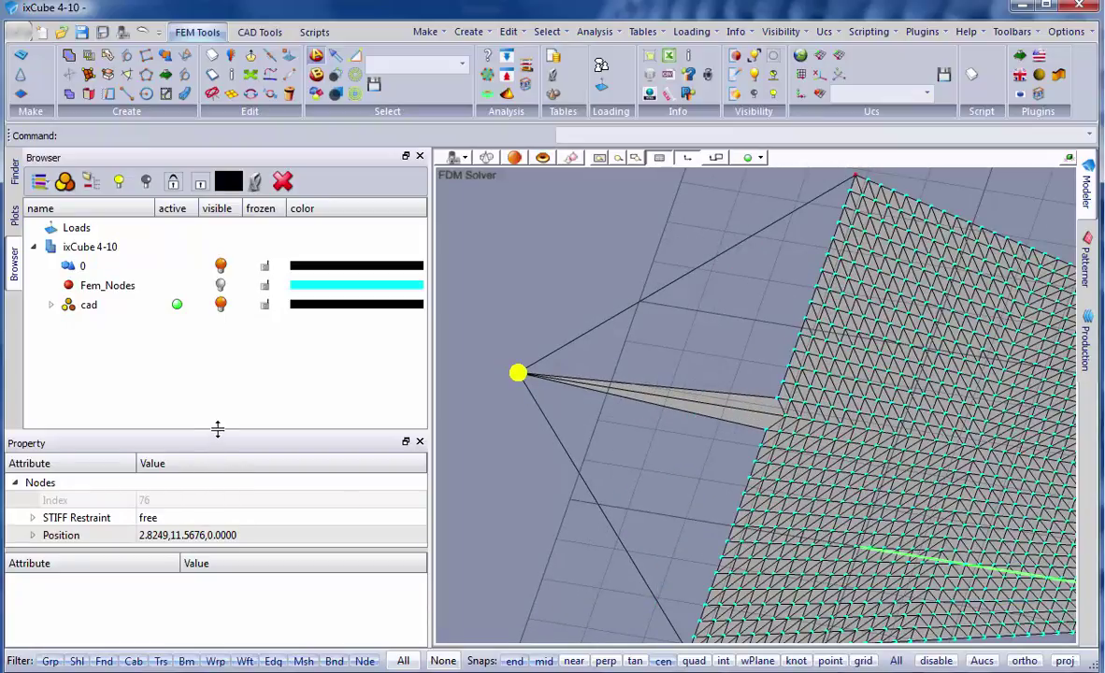
drag(218, 429, 218, 265)
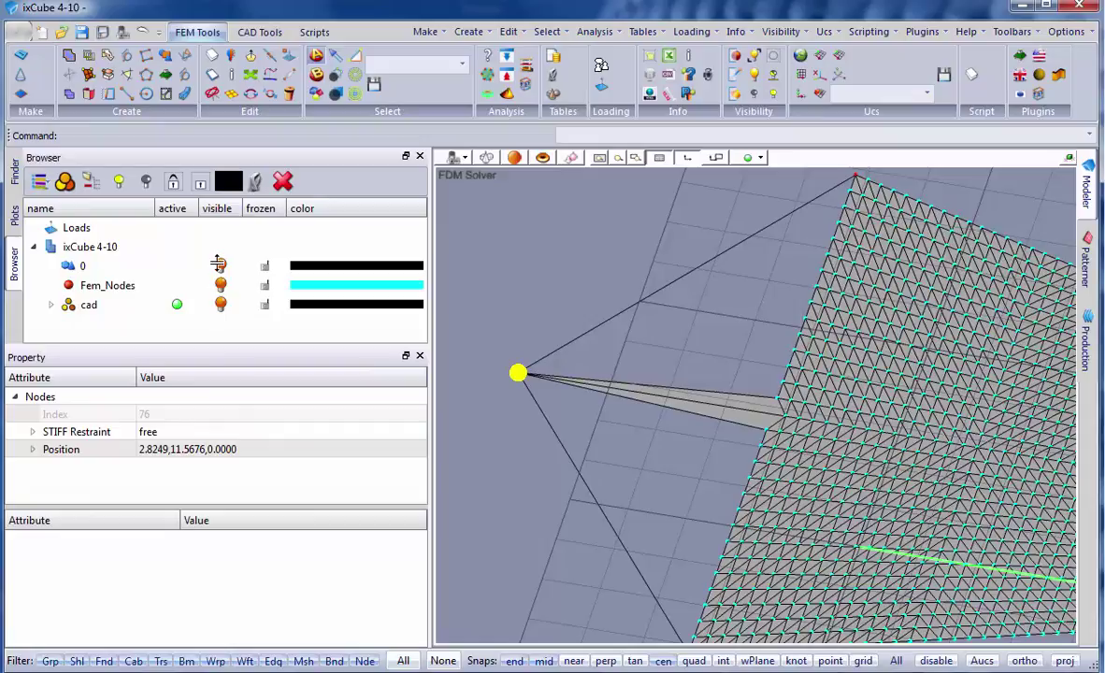
click(32, 449)
scroll(703, 414, down, 2)
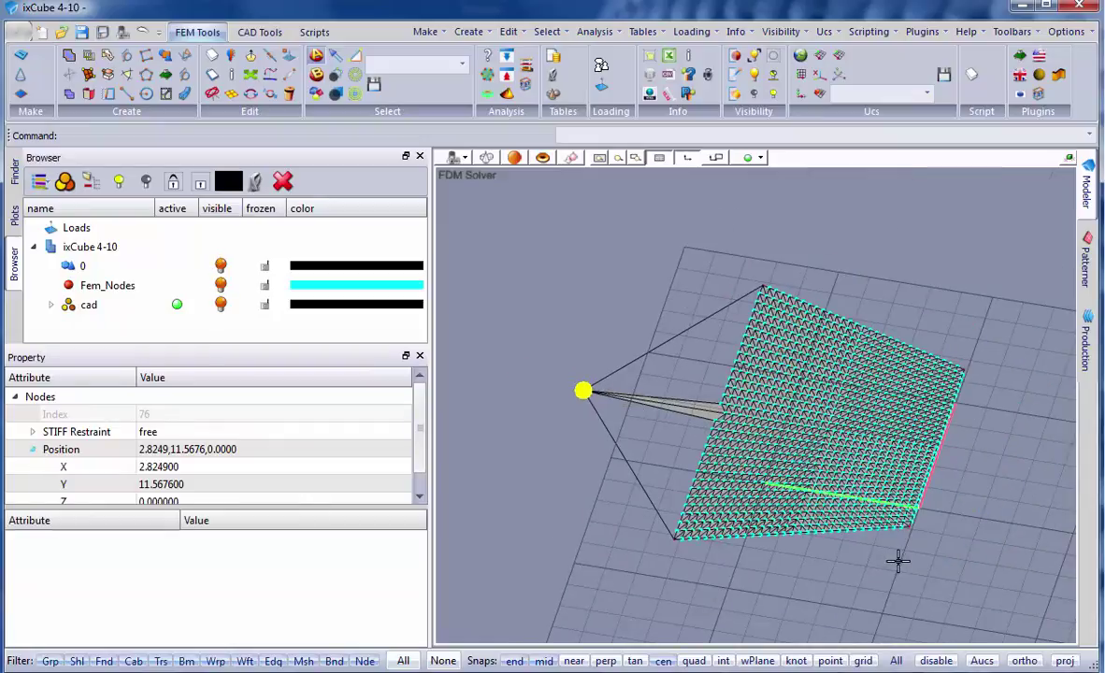
scroll(897, 552, up, 1)
scroll(906, 524, up, 2)
drag(901, 450, 939, 483)
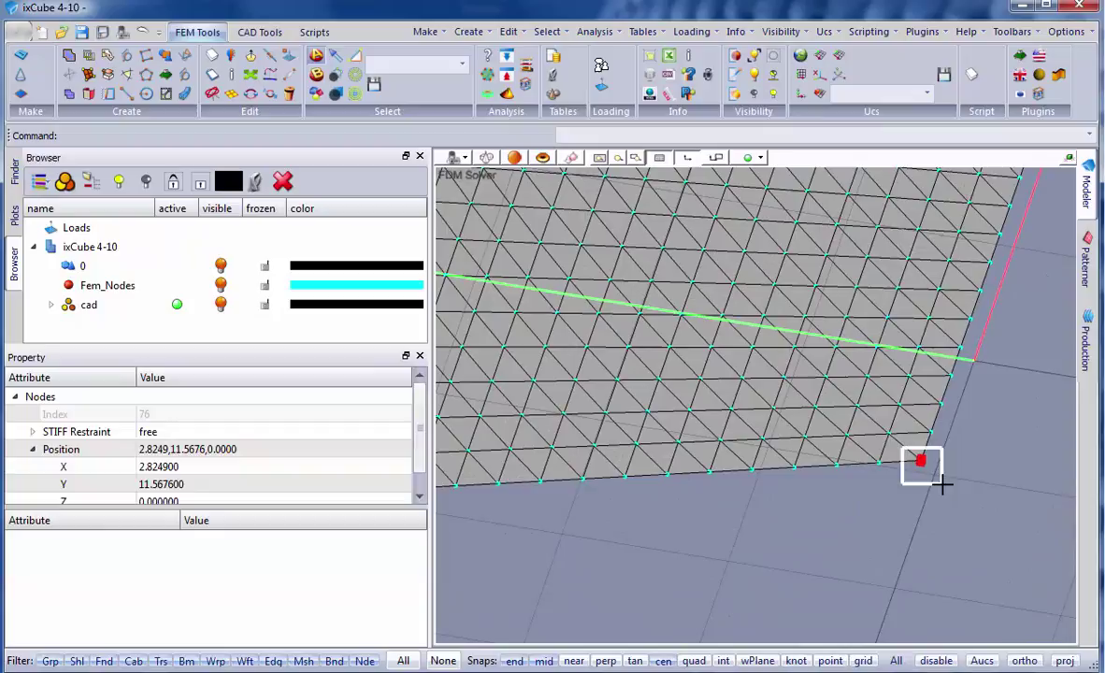
scroll(764, 582, down, 2)
scroll(904, 500, down, 1)
scroll(949, 185, up, 2)
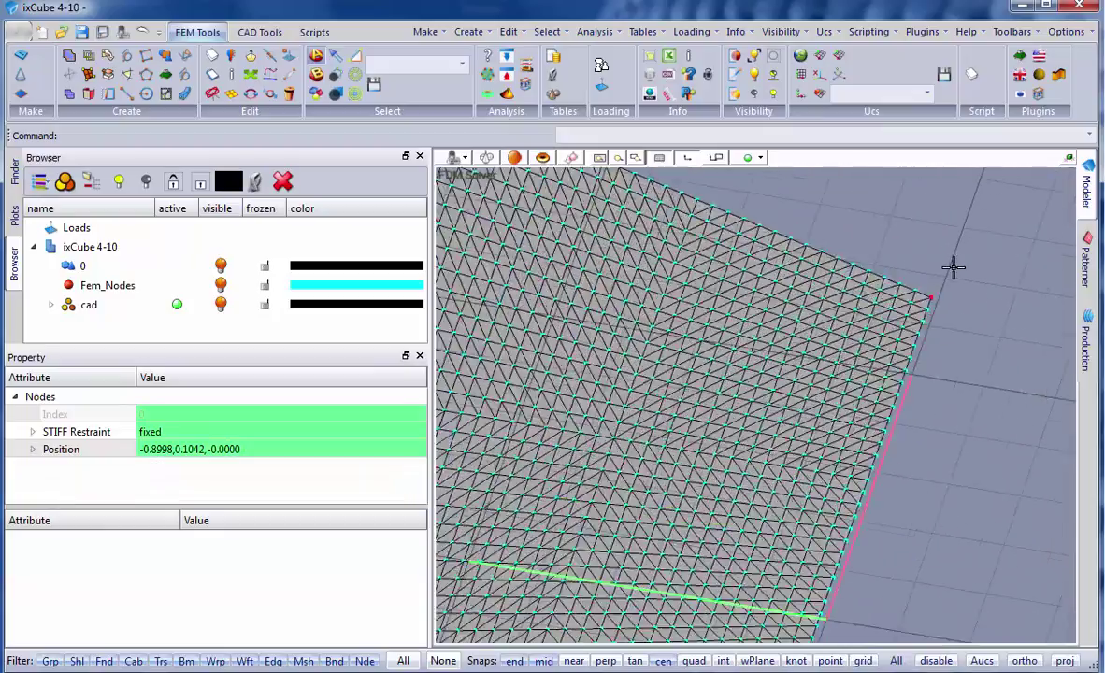
scroll(896, 353, up, 2)
drag(891, 355, 950, 387)
scroll(972, 364, down, 2)
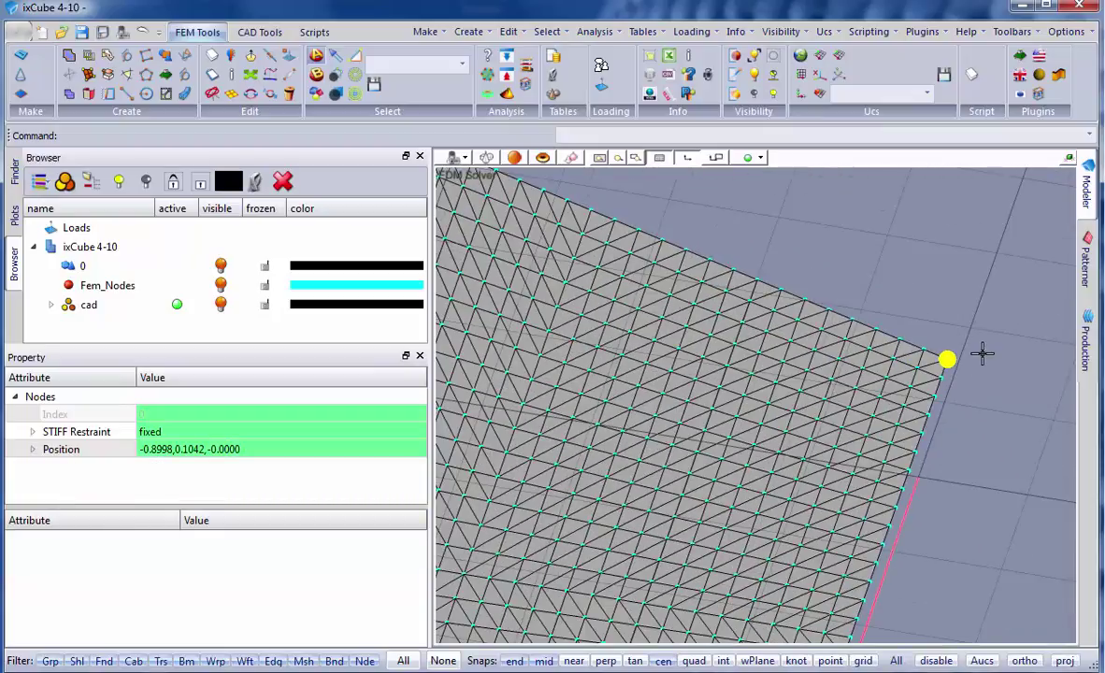
scroll(979, 393, down, 2)
scroll(757, 449, down, 2)
scroll(588, 553, up, 2)
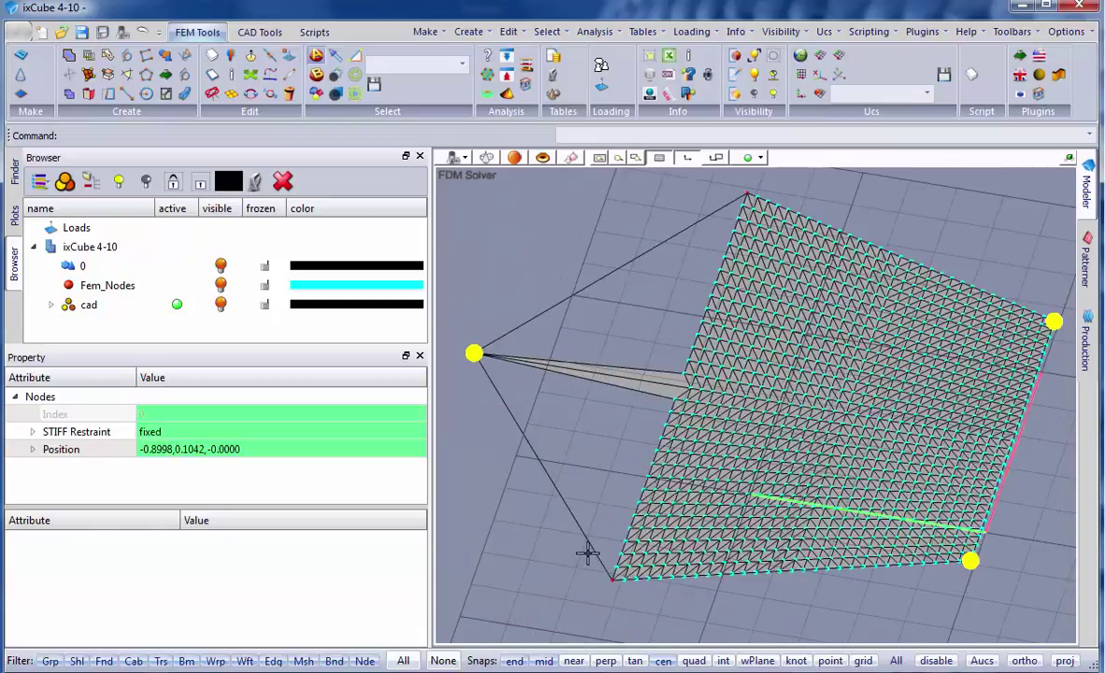
Set the selected corner nodes' Z to 3, keeping them as fixed supports.
click(32, 450)
scroll(178, 464, down, 1)
click(198, 484)
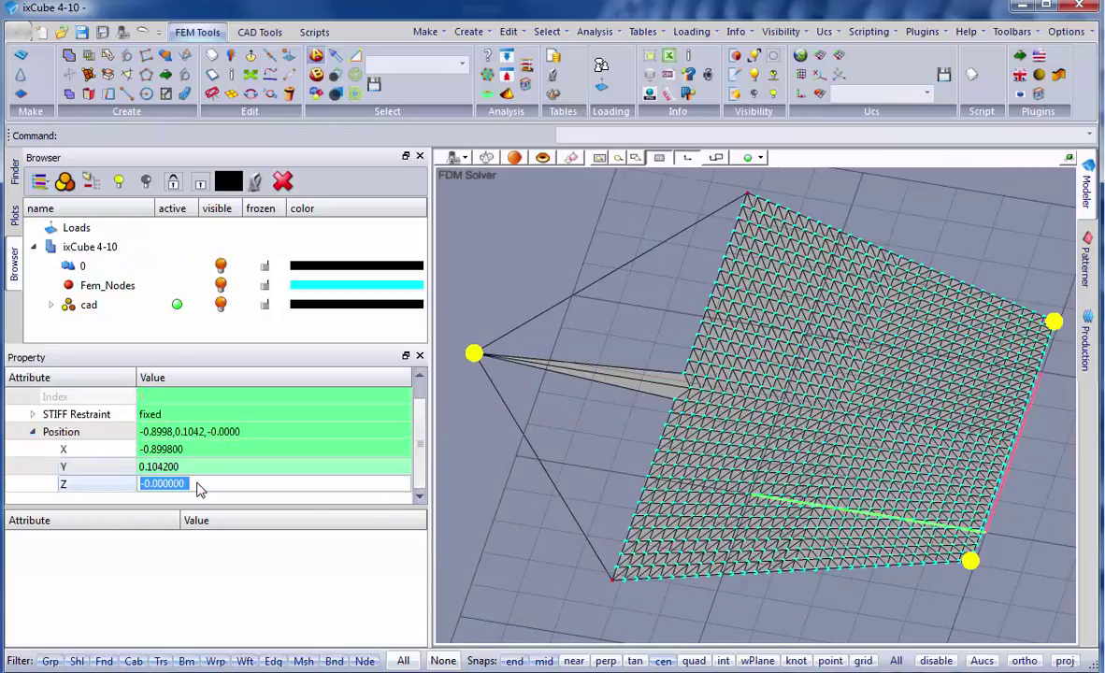
text(3)
click(200, 457)
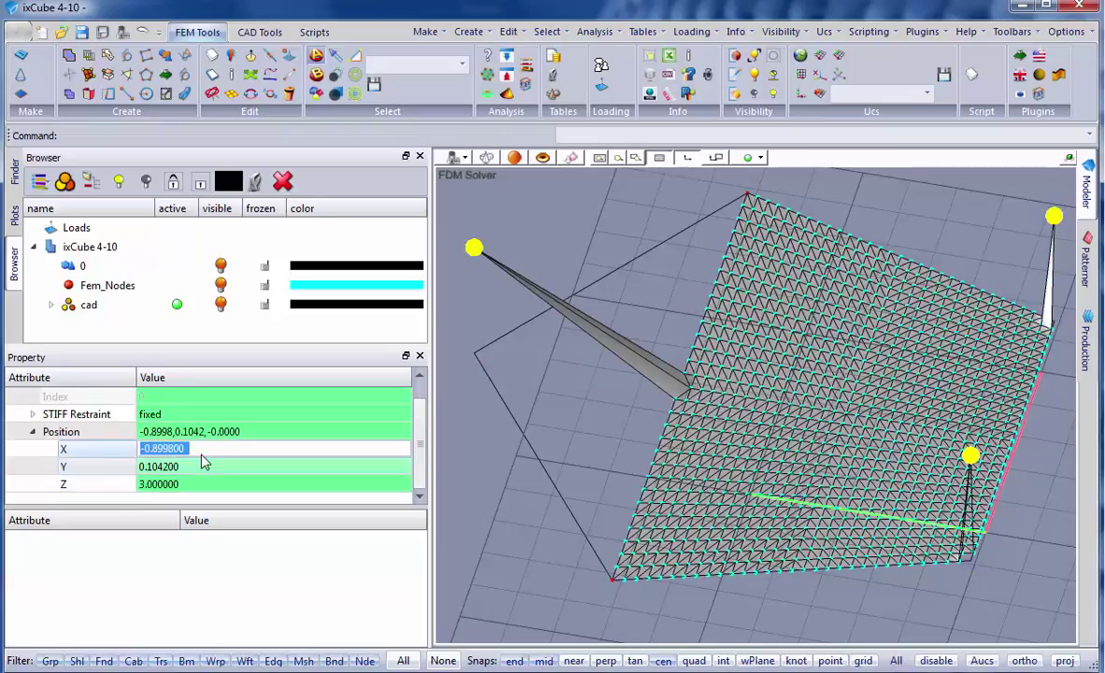
scroll(204, 459, up, 1)
click(164, 433)
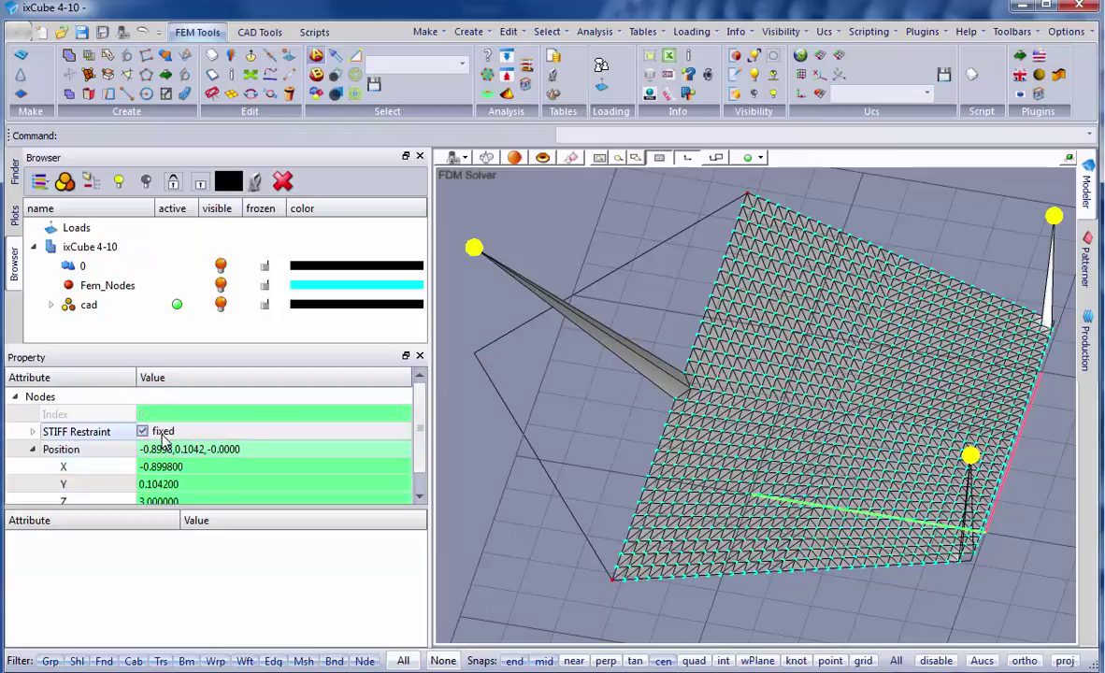
Clear the selection and save the model as _point_5.ixf.
click(529, 228)
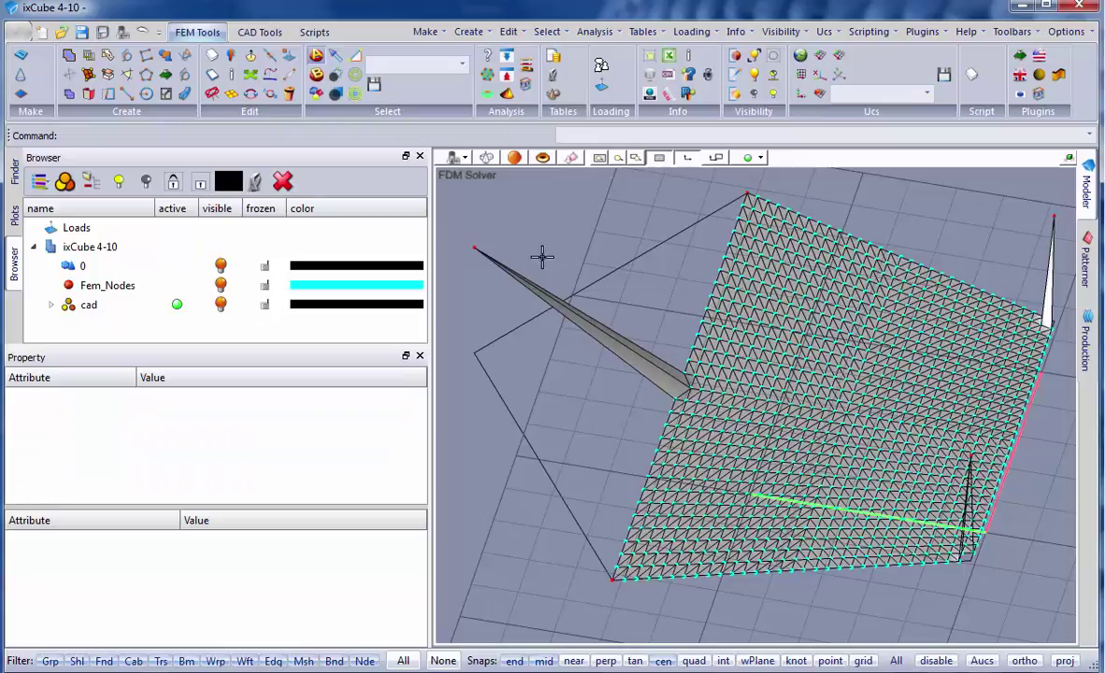
click(19, 36)
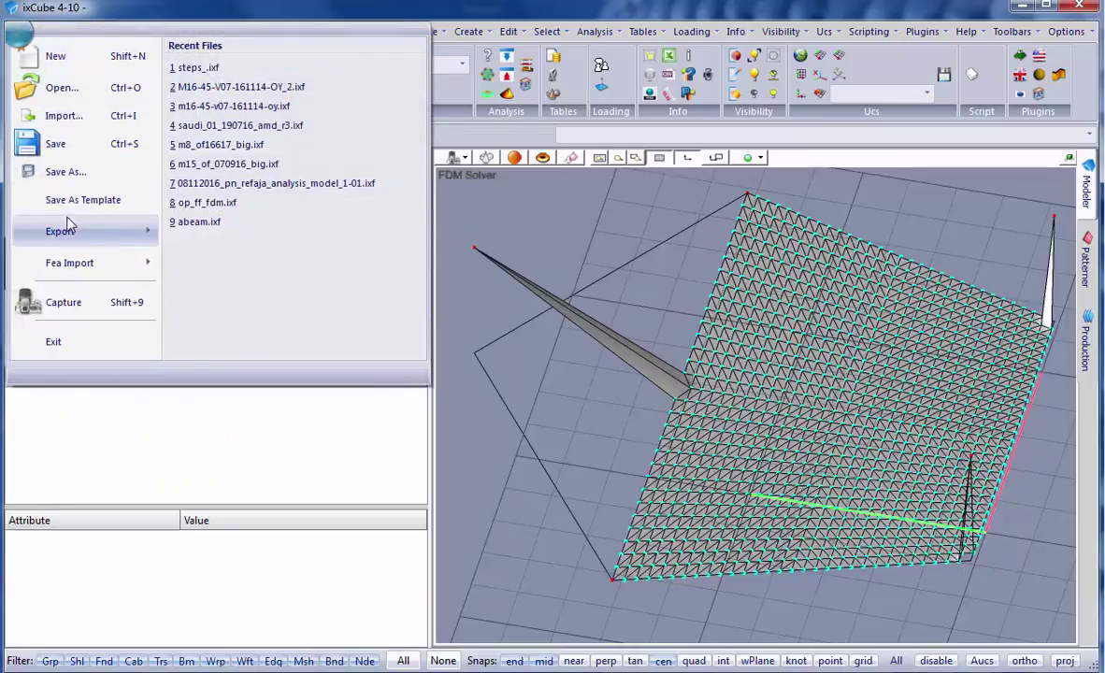
click(80, 175)
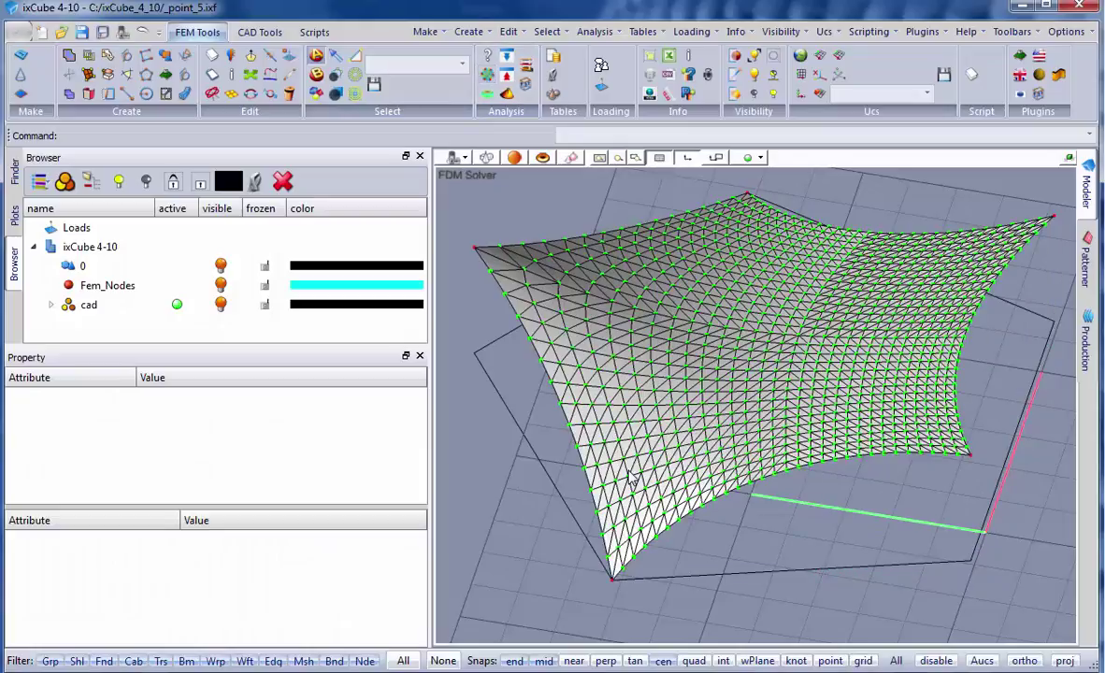
Orbit around the form-found saddle membrane with node markers hidden.
mouse_move(654, 434)
middle_down()
mouse_move(846, 438)
mouse_move(713, 465)
middle_up()
scroll(662, 374, up, 2)
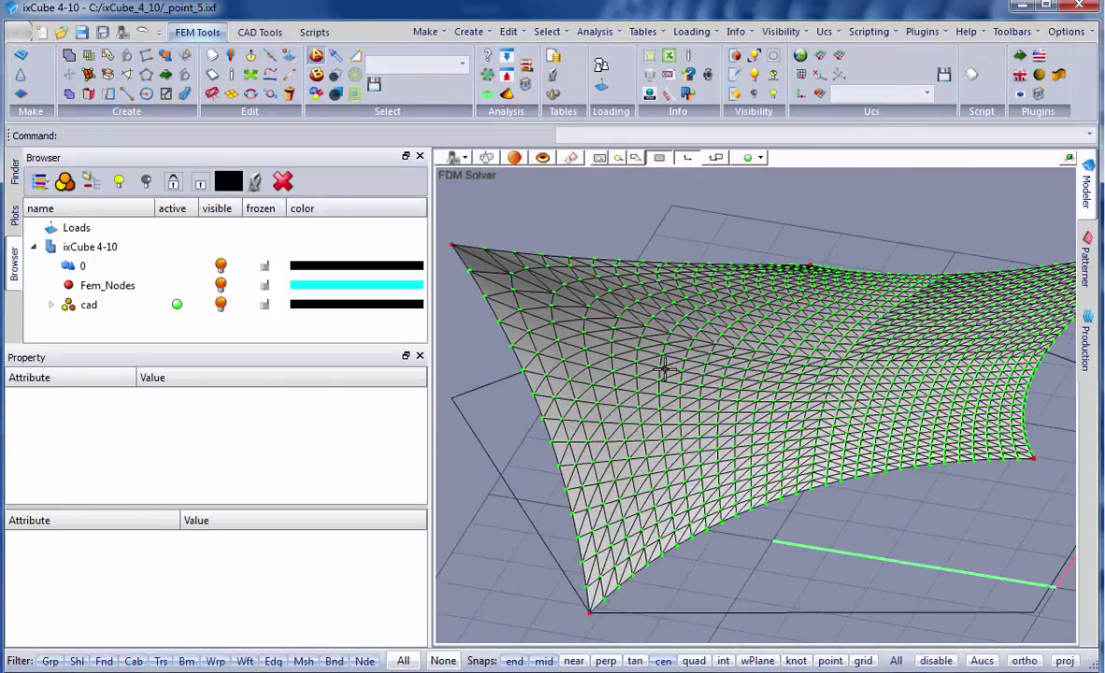
click(735, 55)
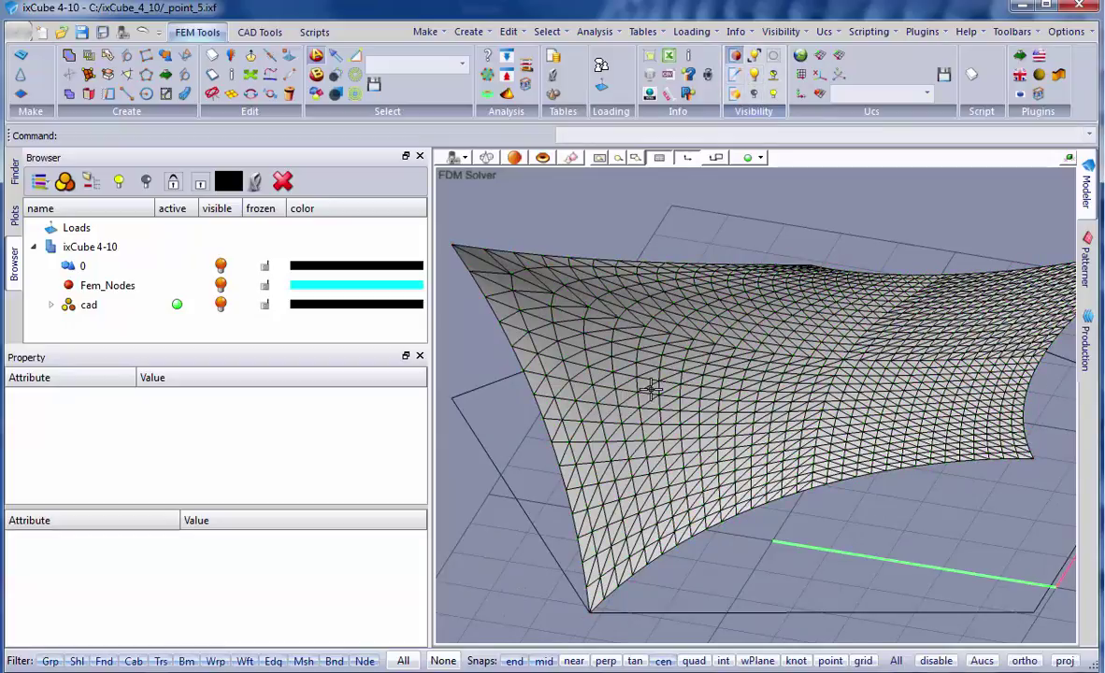
mouse_move(692, 388)
middle_down()
mouse_move(665, 444)
mouse_move(575, 419)
mouse_move(529, 388)
middle_up()
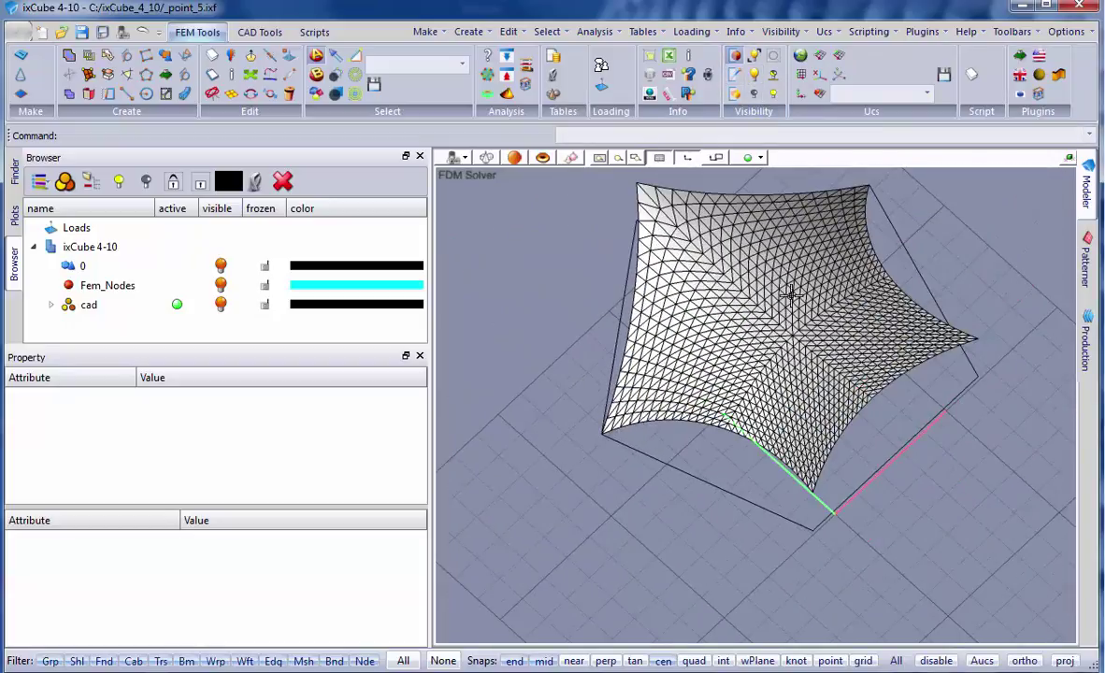
scroll(780, 286, up, 2)
mouse_move(780, 287)
middle_down()
mouse_move(765, 352)
mouse_move(780, 336)
middle_up()
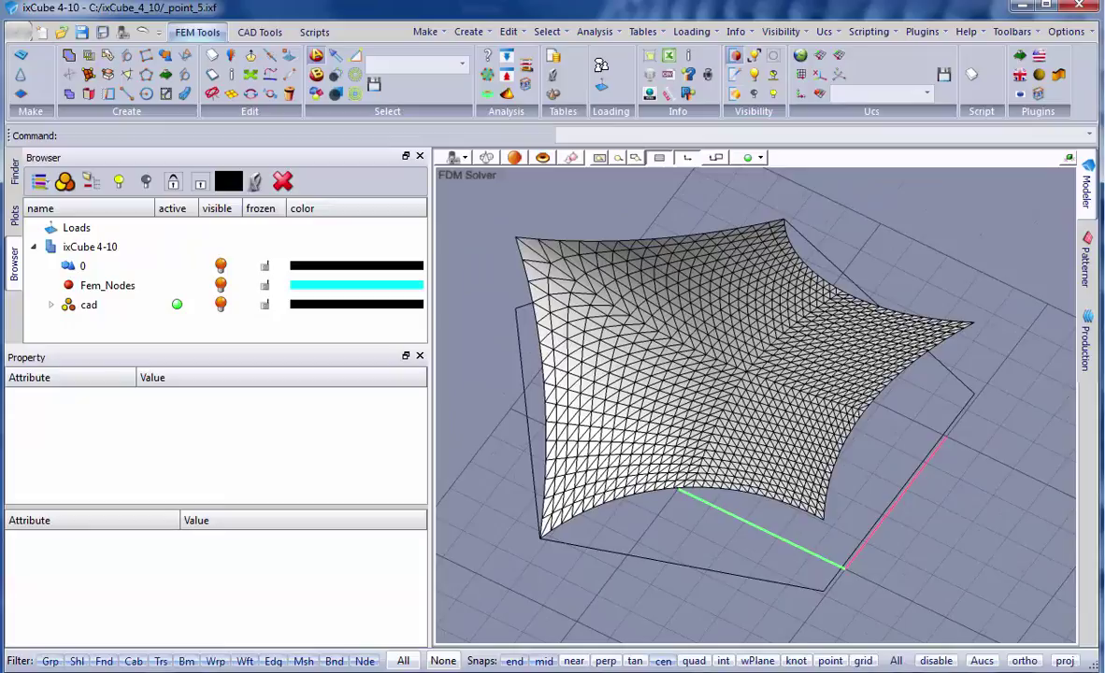
Set the Plots tab to Form-Find results with Reactions displayed.
click(14, 216)
click(77, 239)
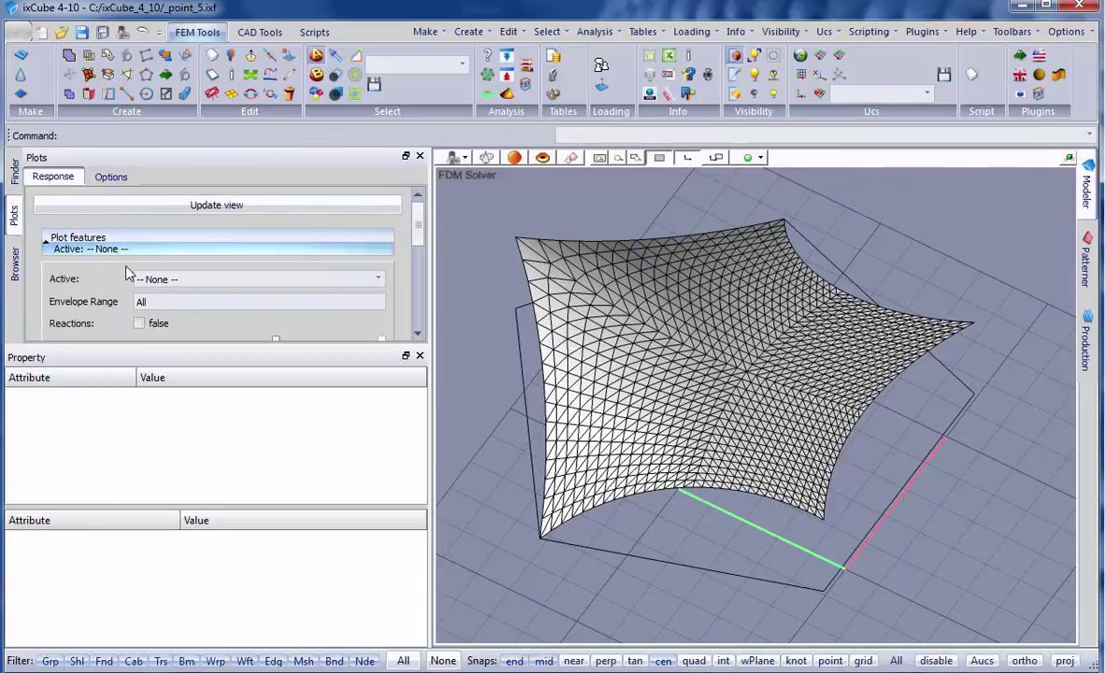
click(178, 280)
click(170, 294)
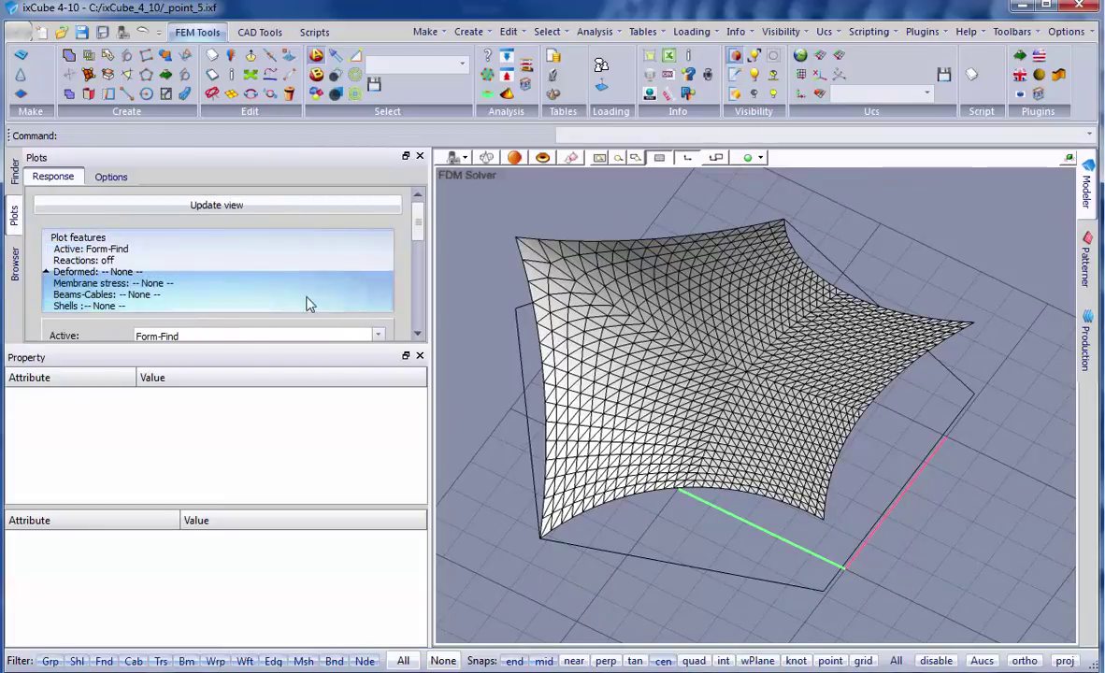
drag(371, 349, 369, 408)
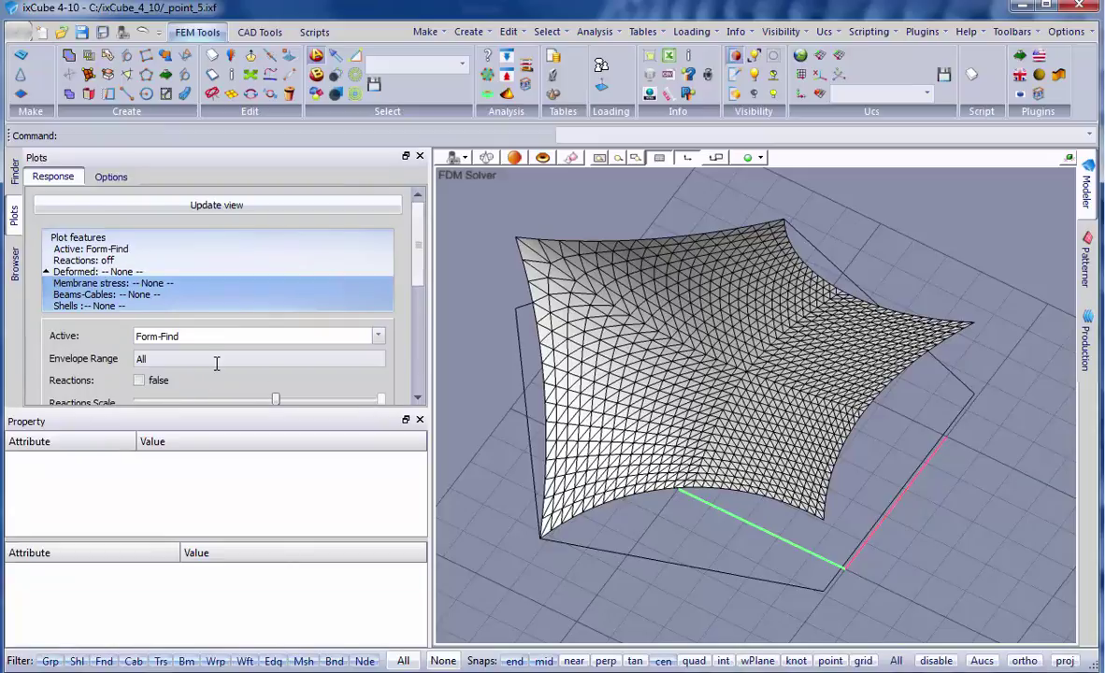
click(140, 380)
scroll(583, 423, down, 2)
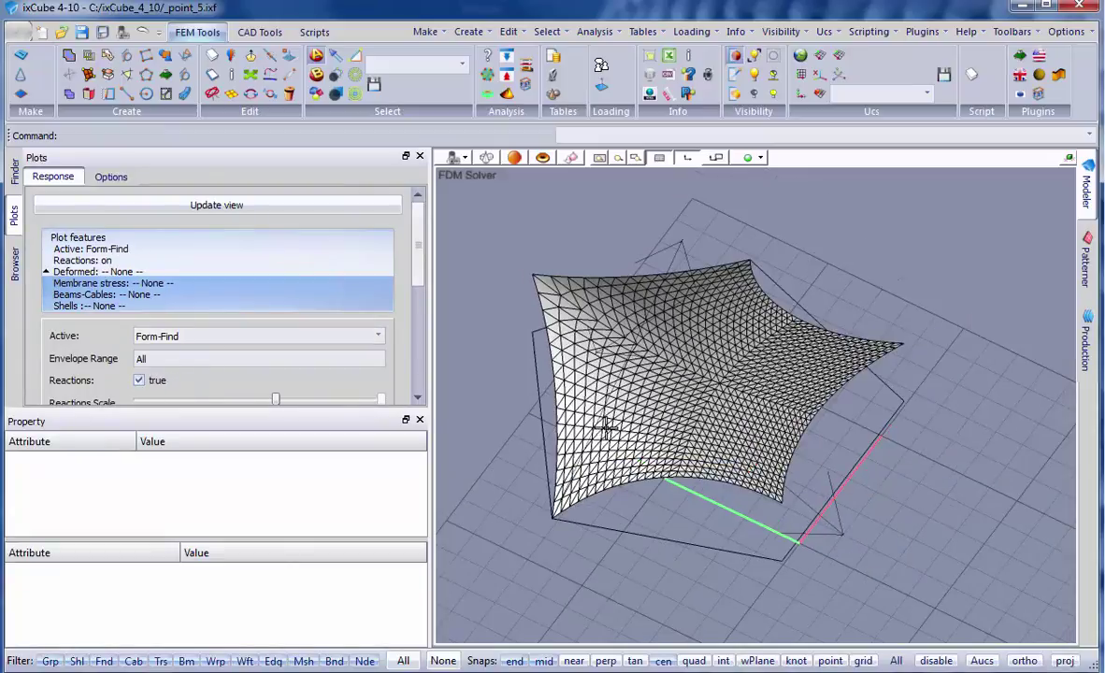
Orbit and zoom to read the support reaction labels, such as 16.409 kN.
mouse_move(532, 399)
middle_down()
mouse_move(668, 419)
mouse_move(647, 445)
mouse_move(598, 439)
middle_up()
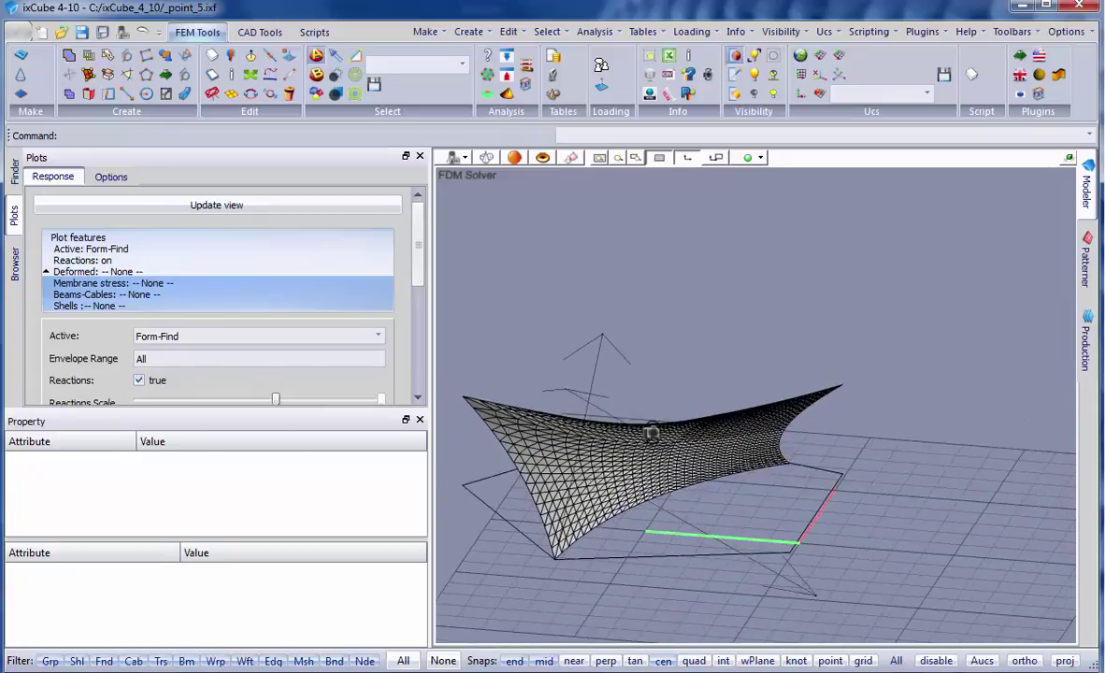
scroll(549, 375, up, 5)
scroll(549, 376, up, 3)
scroll(568, 382, up, 2)
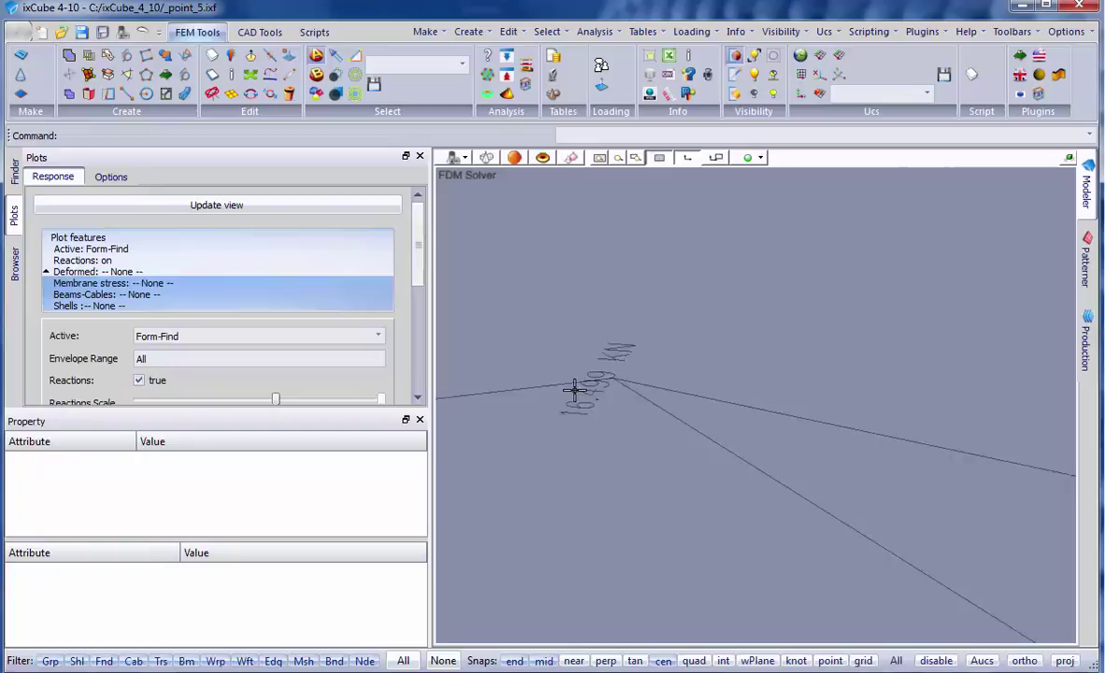
scroll(575, 387, up, 2)
scroll(581, 420, down, 3)
scroll(568, 519, down, 2)
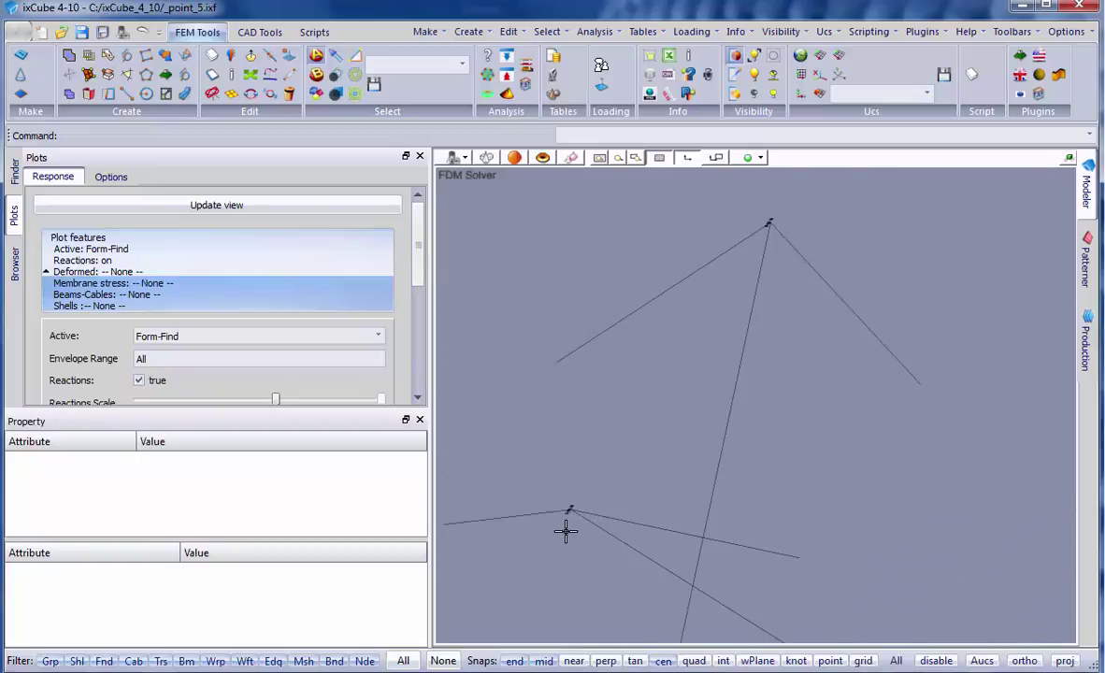
scroll(638, 397, down, 2)
scroll(682, 378, up, 3)
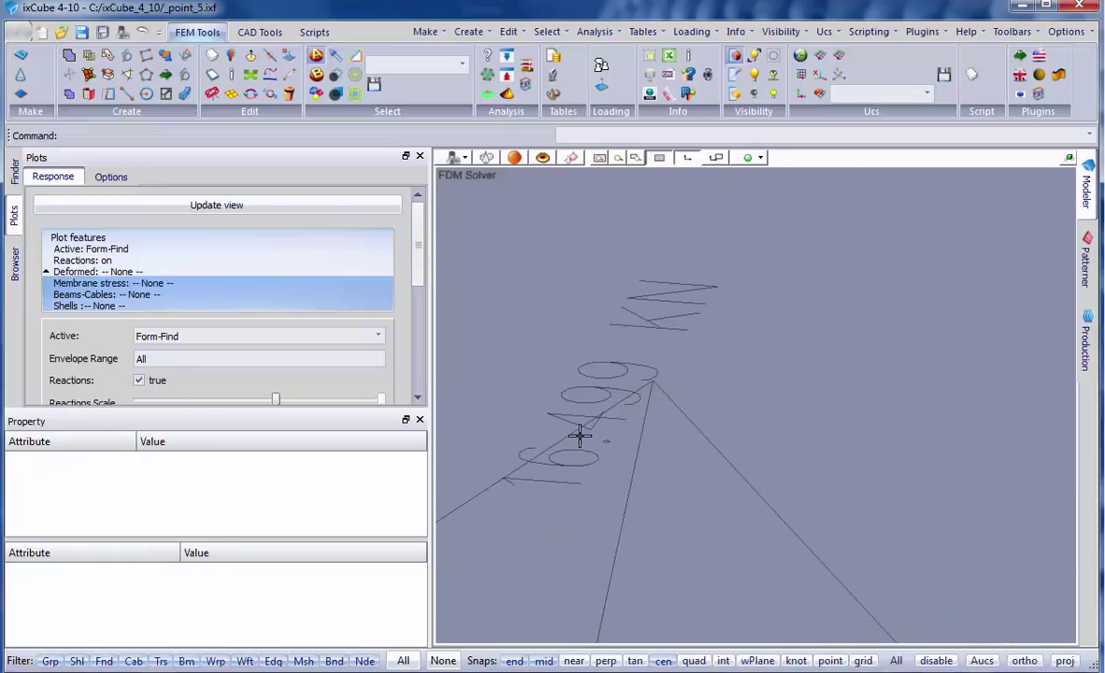
scroll(645, 341, down, 2)
scroll(664, 333, down, 2)
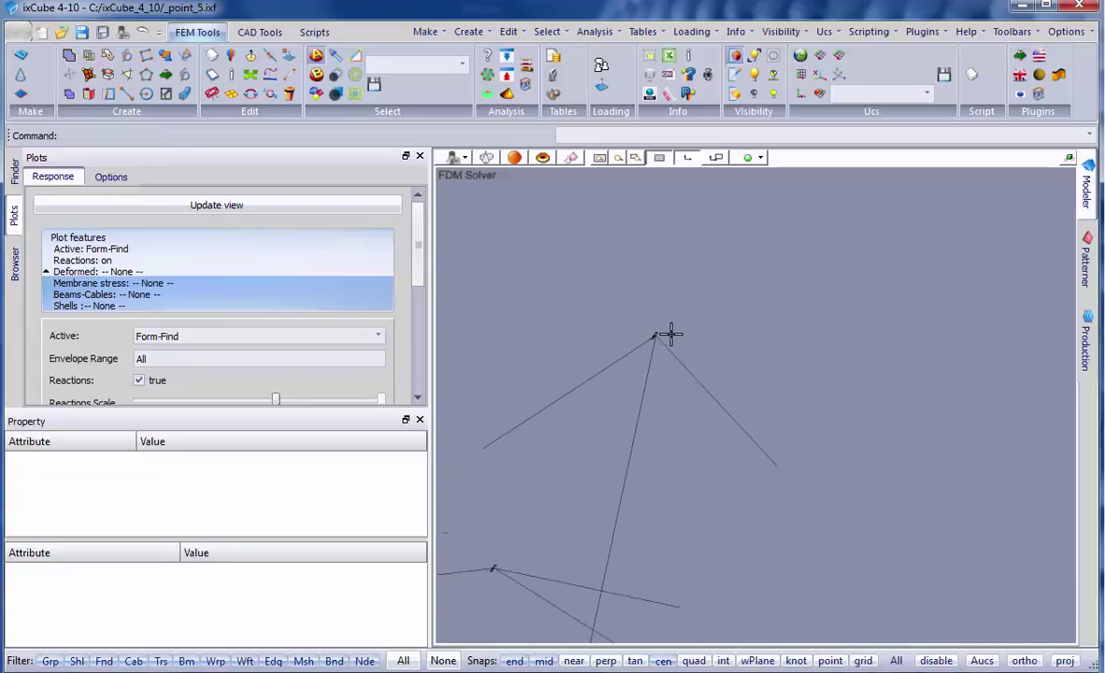
scroll(697, 338, down, 3)
scroll(716, 403, down, 2)
middle_drag(717, 403, 754, 505)
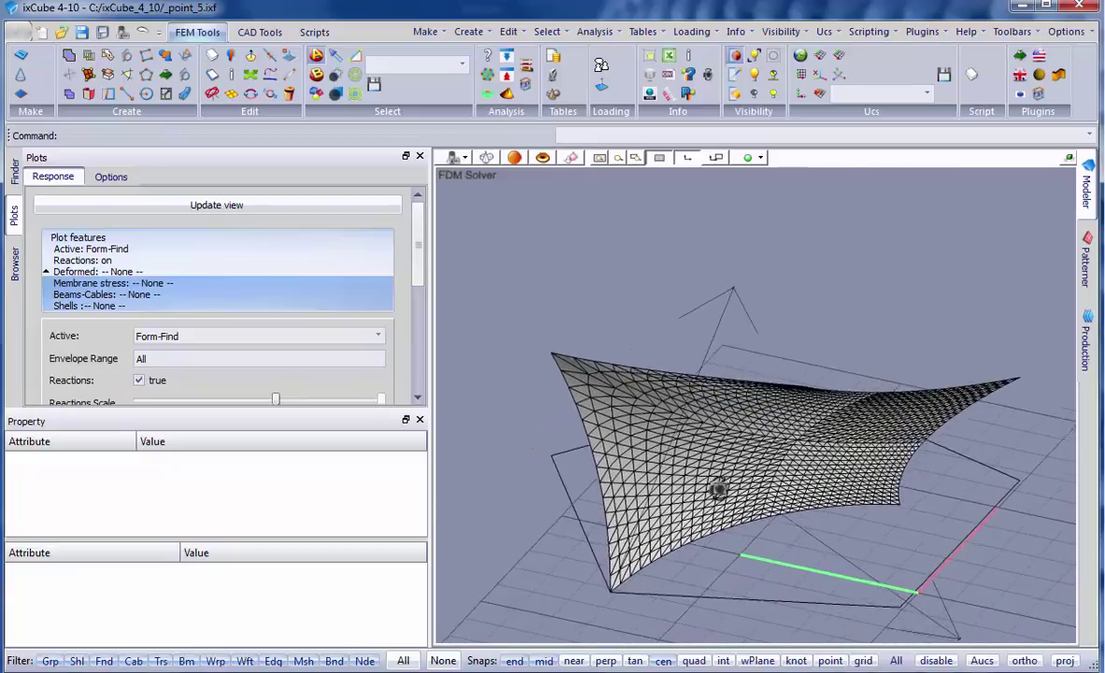
scroll(903, 541, up, 4)
scroll(870, 510, up, 2)
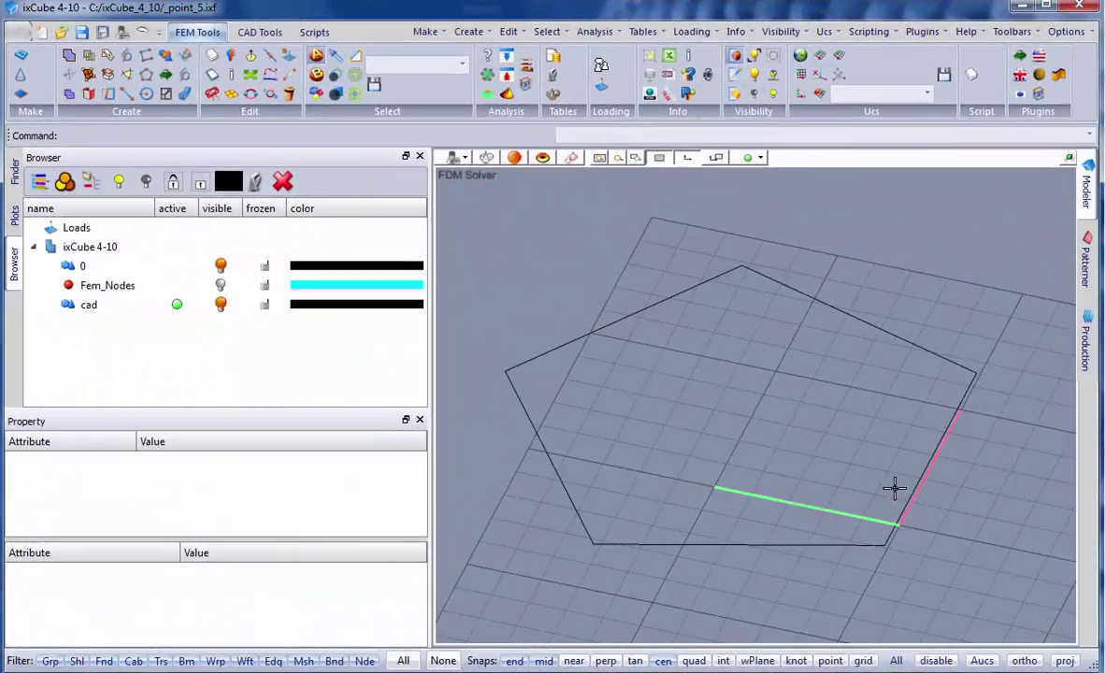
Mesh the whole pentagon by clicking its five vertices in order from the left corner.
click(20, 54)
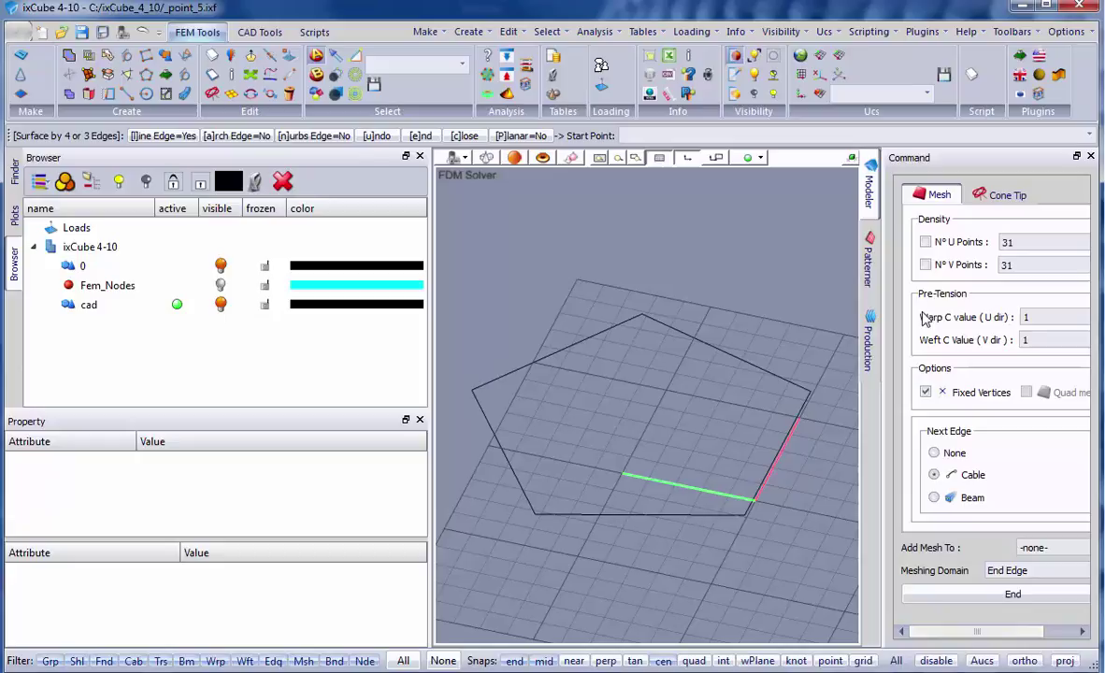
drag(1017, 242, 975, 241)
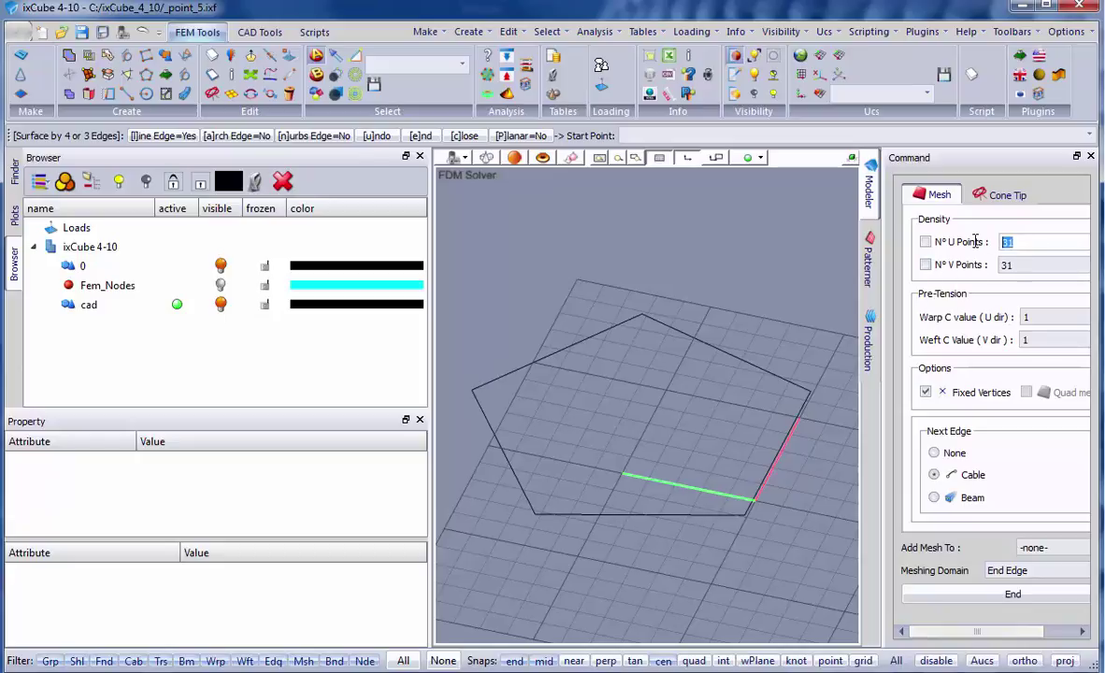
click(472, 390)
click(535, 513)
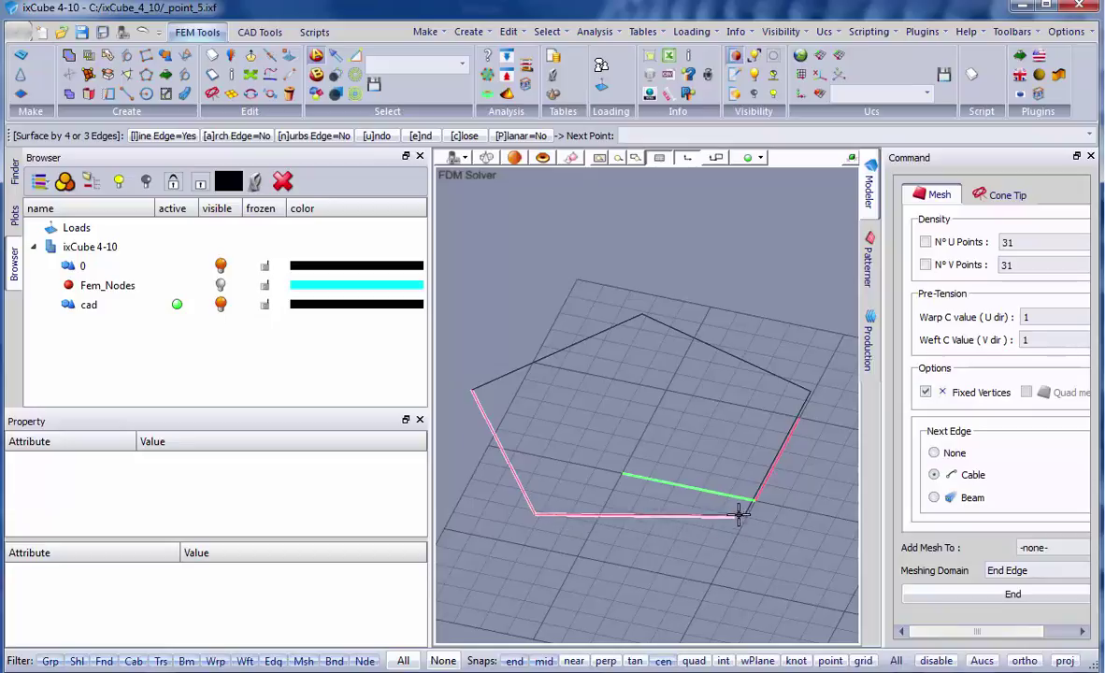
click(746, 512)
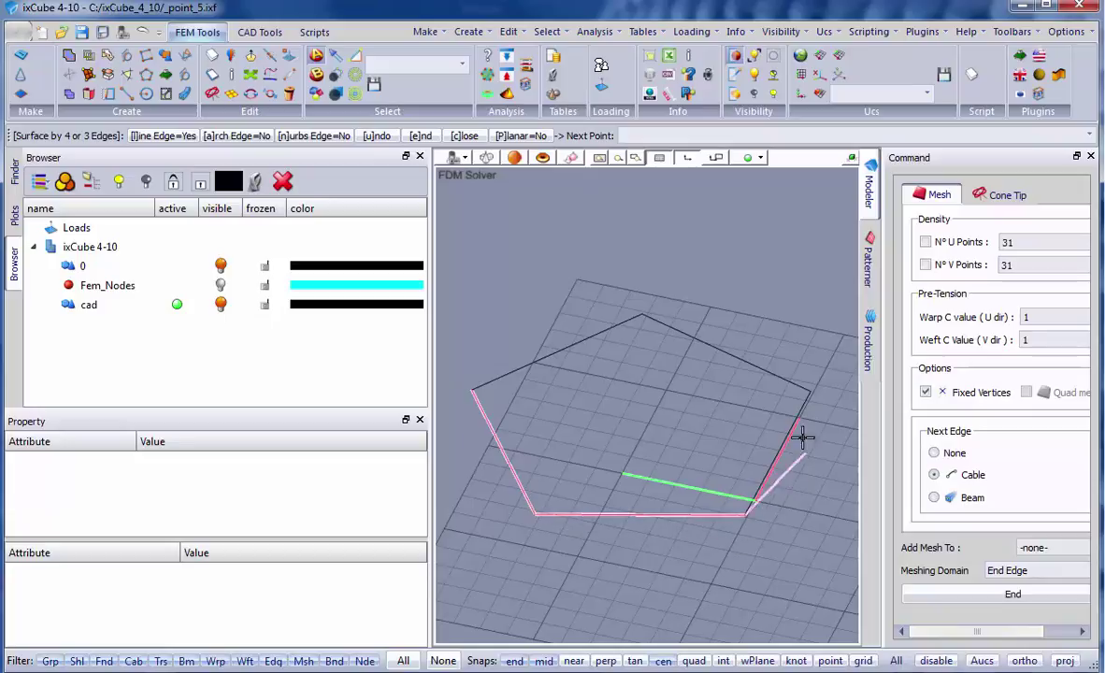
click(808, 390)
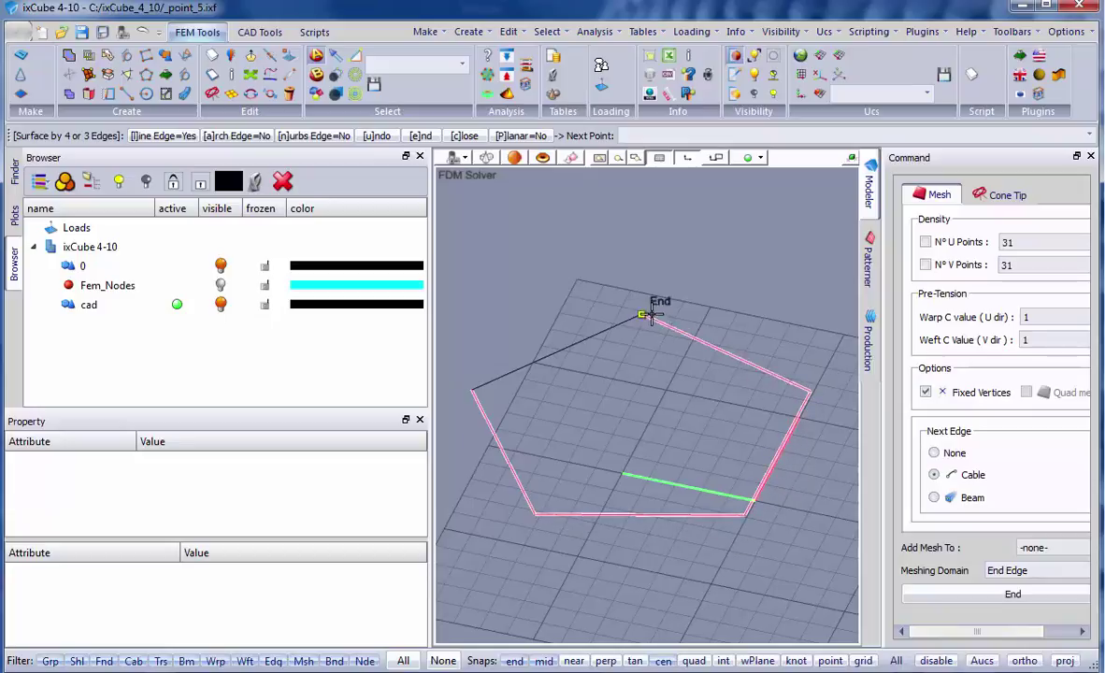
click(614, 346)
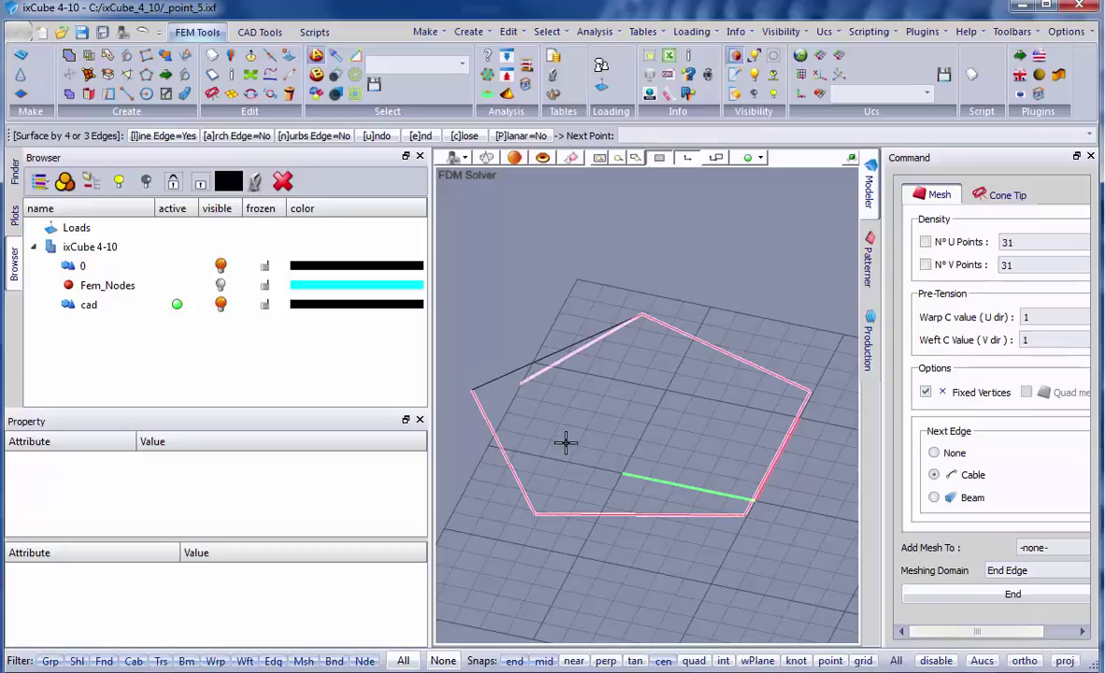
click(520, 400)
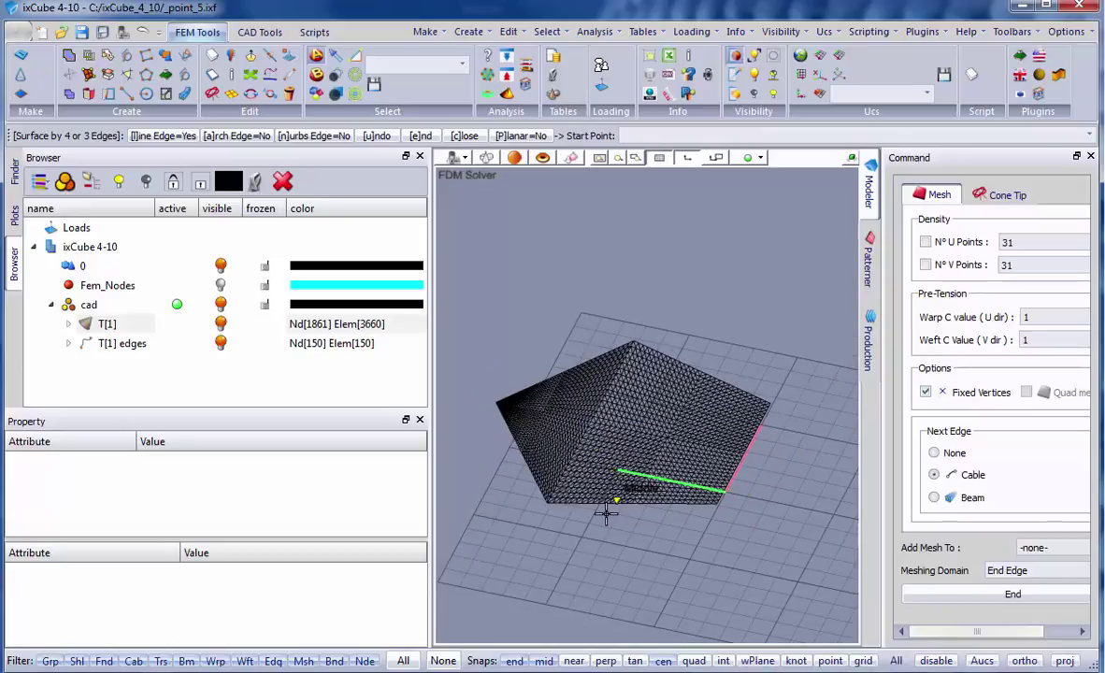
End the meshing command and zoom around the new mesh's corners.
scroll(509, 405, up, 5)
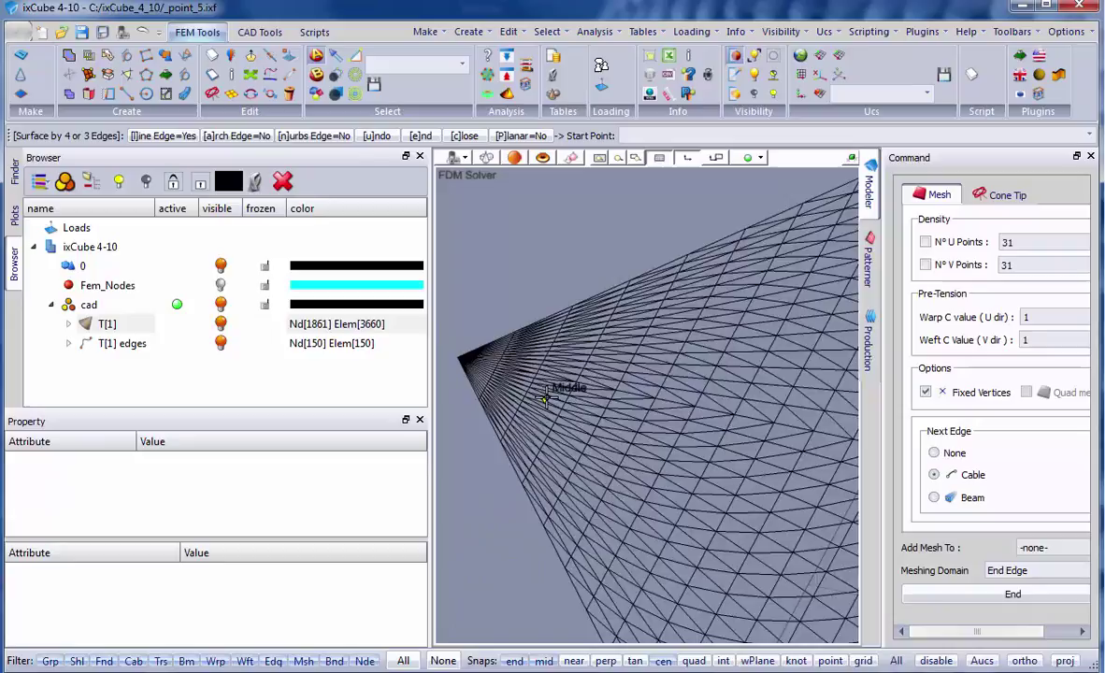
key(Escape)
scroll(547, 412, down, 1)
scroll(552, 414, down, 1)
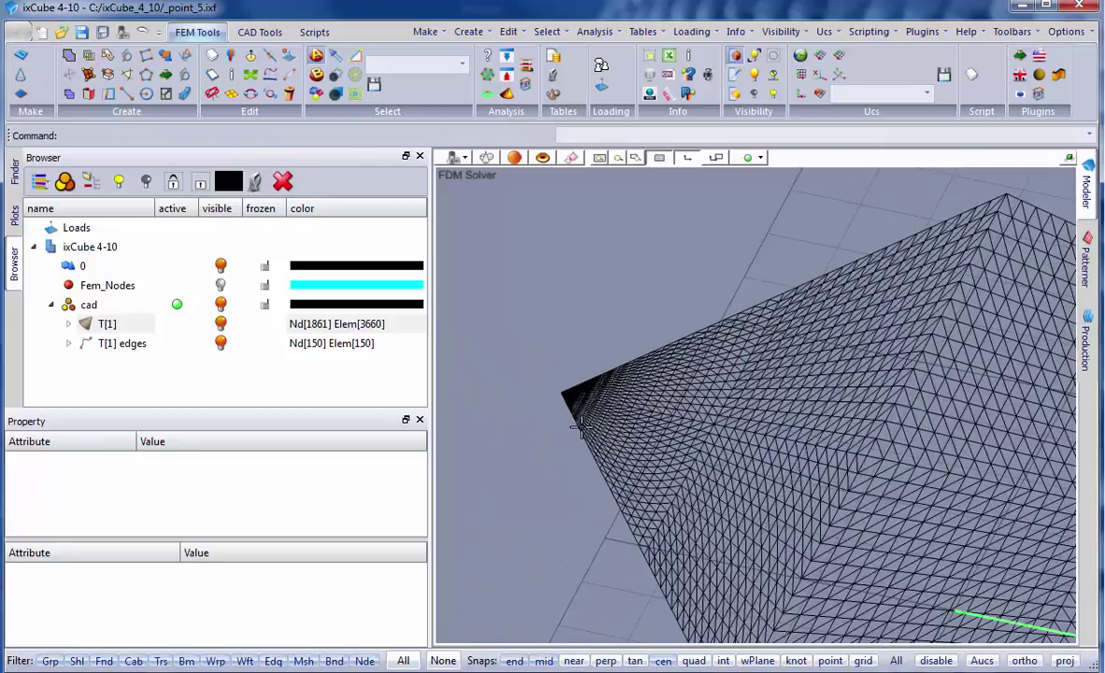
scroll(580, 439, down, 1)
scroll(598, 486, down, 1)
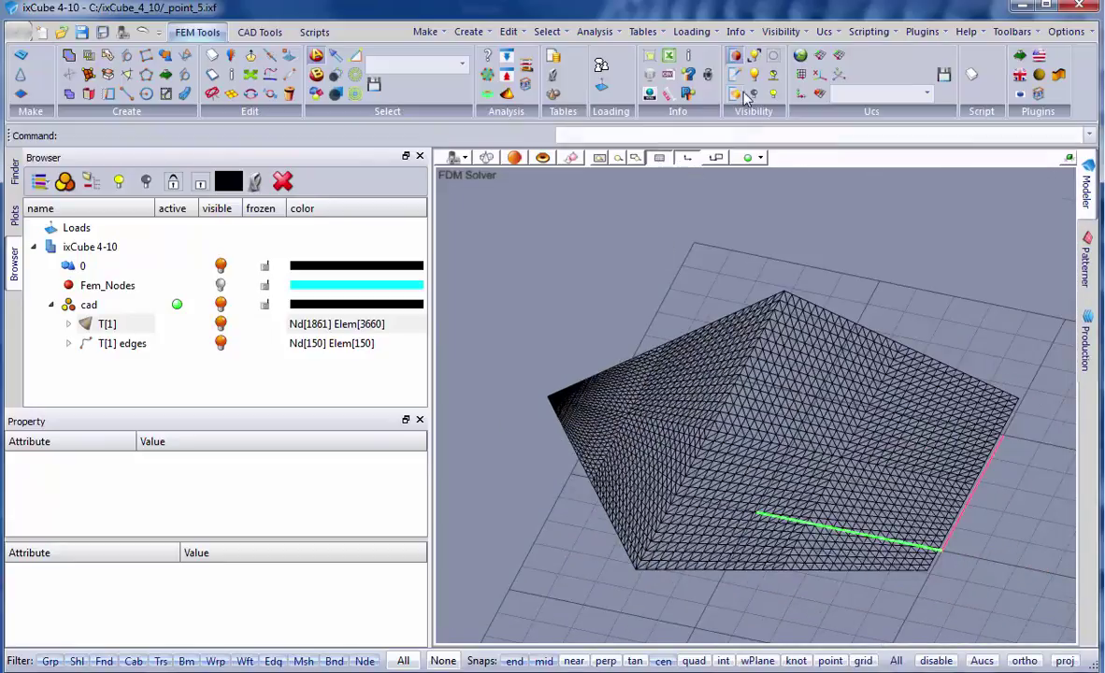
scroll(566, 387, up, 2)
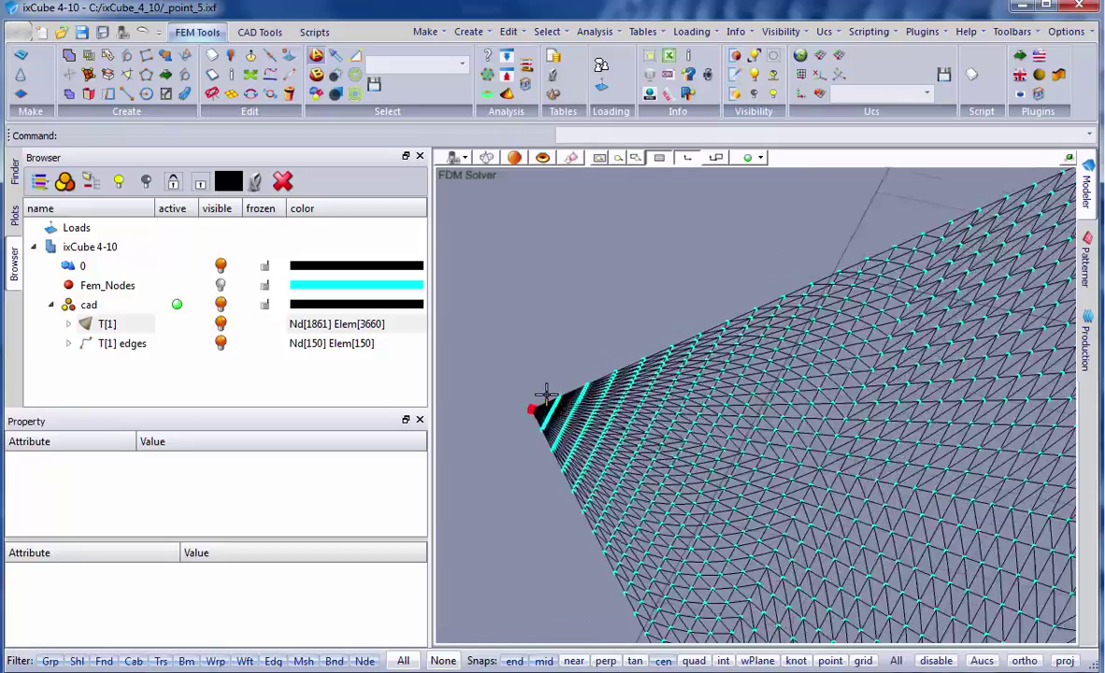
scroll(545, 390, up, 2)
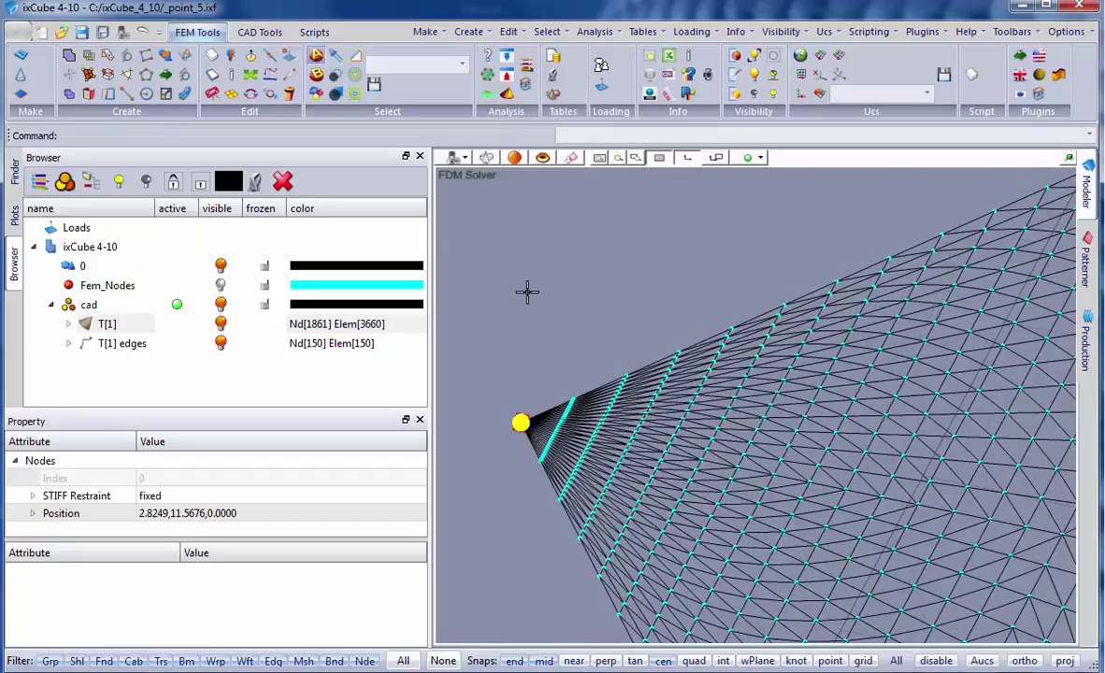
scroll(527, 291, down, 3)
scroll(815, 395, down, 2)
scroll(815, 444, up, 5)
scroll(817, 552, up, 2)
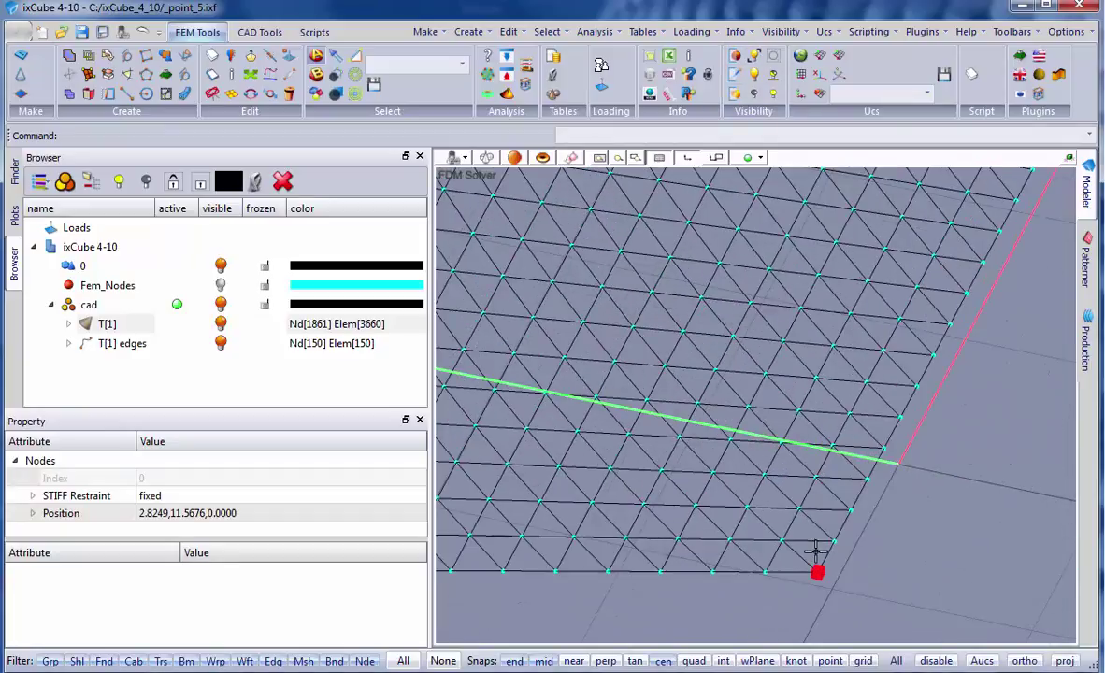
Select the lower-right fixed corner node of the pentagon mesh.
click(824, 599)
scroll(776, 589, down, 2)
scroll(804, 449, down, 2)
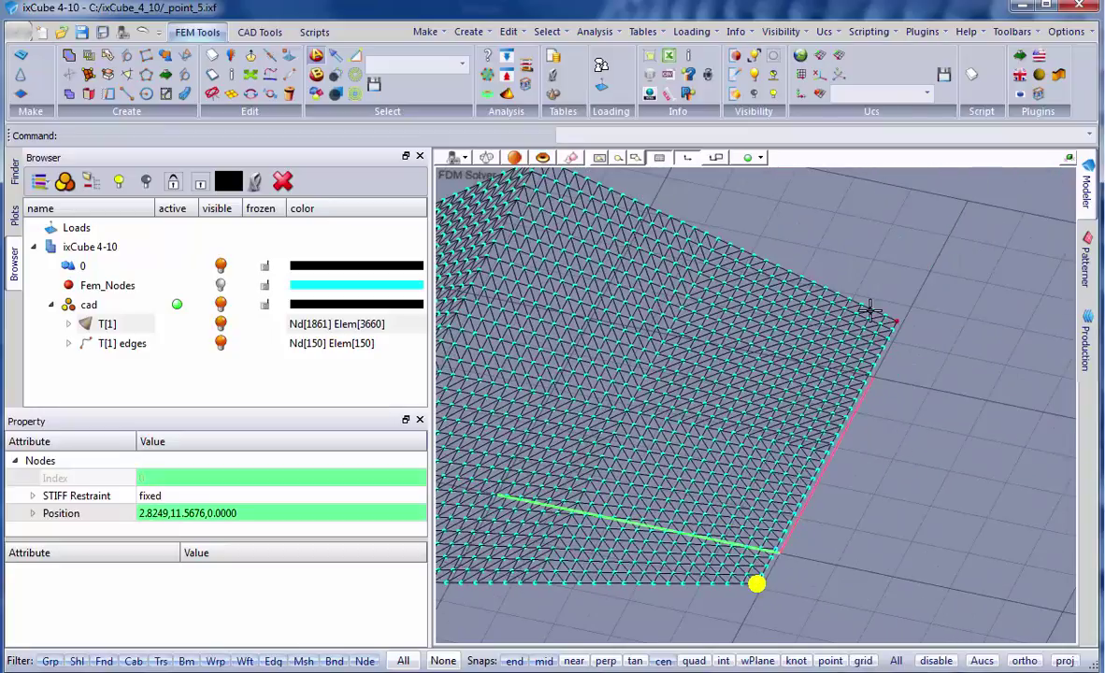
scroll(897, 317, up, 3)
scroll(916, 339, up, 1)
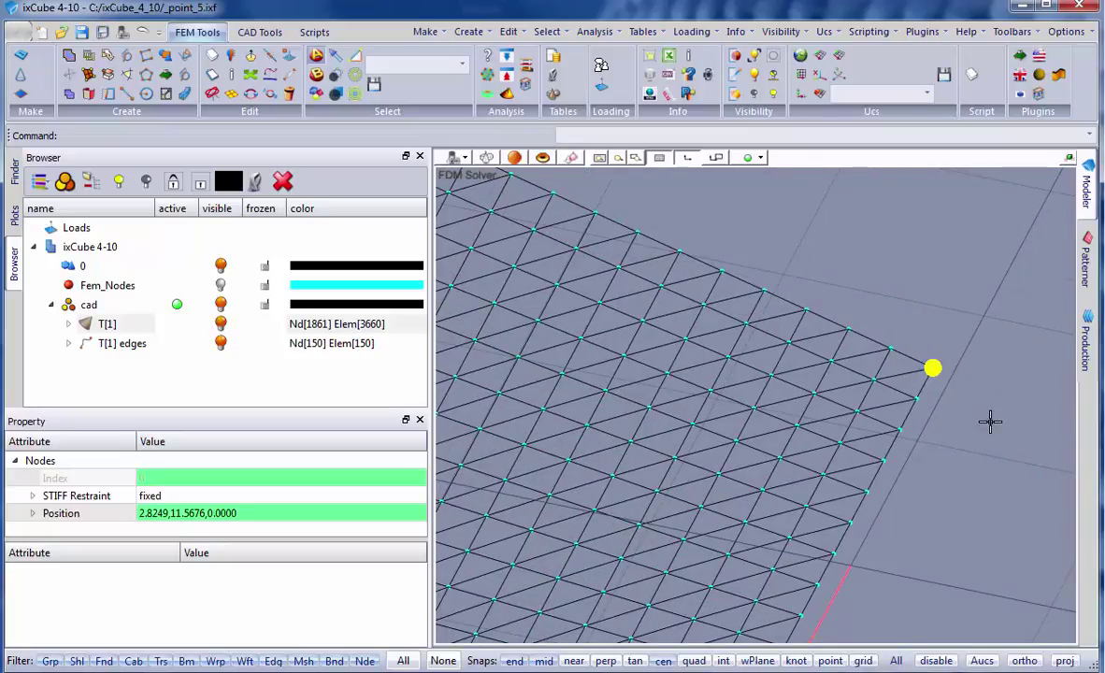
scroll(992, 423, down, 2)
scroll(981, 435, down, 2)
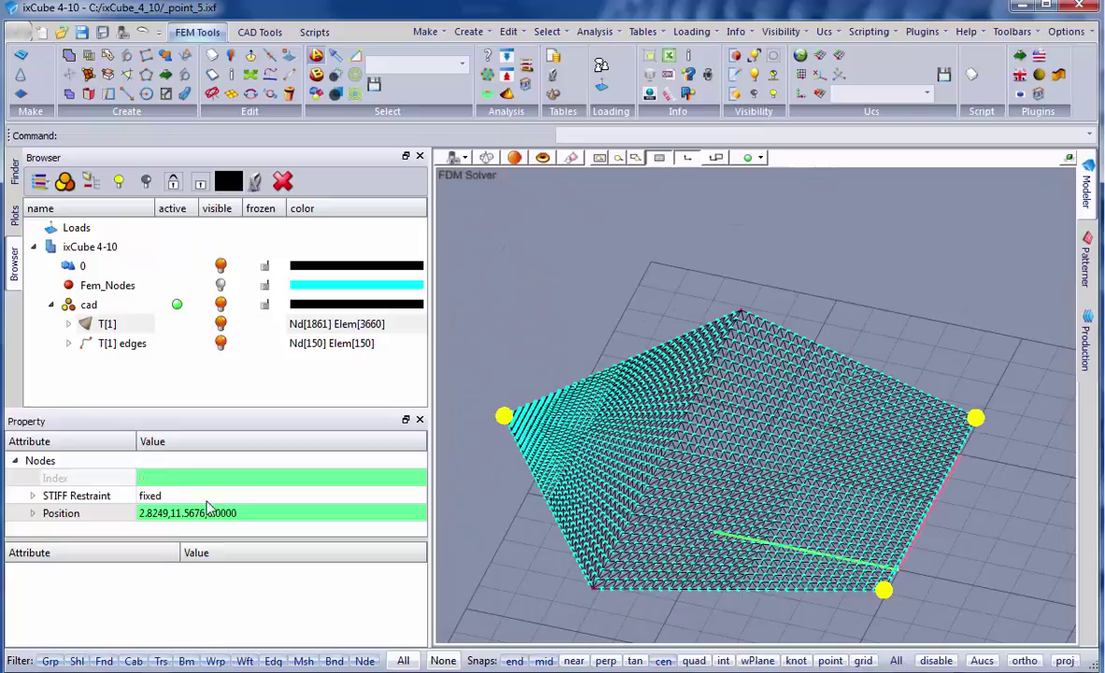
Set the Z position of the three selected corner nodes to 3, then start saving the model.
drag(147, 409, 160, 243)
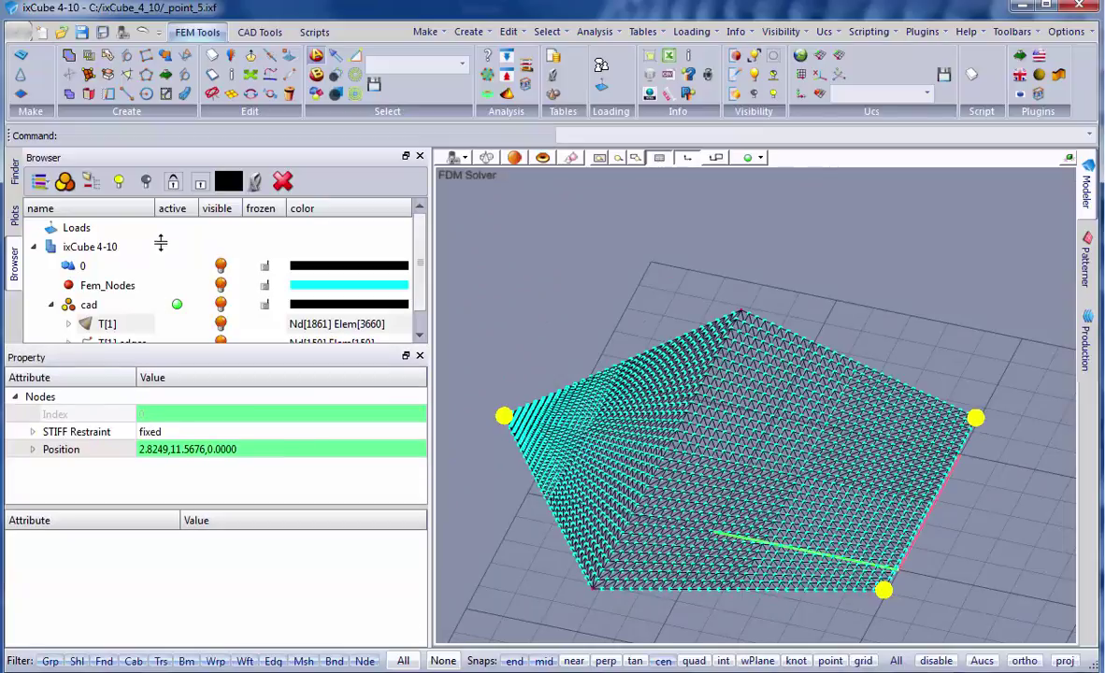
click(32, 450)
scroll(93, 458, down, 1)
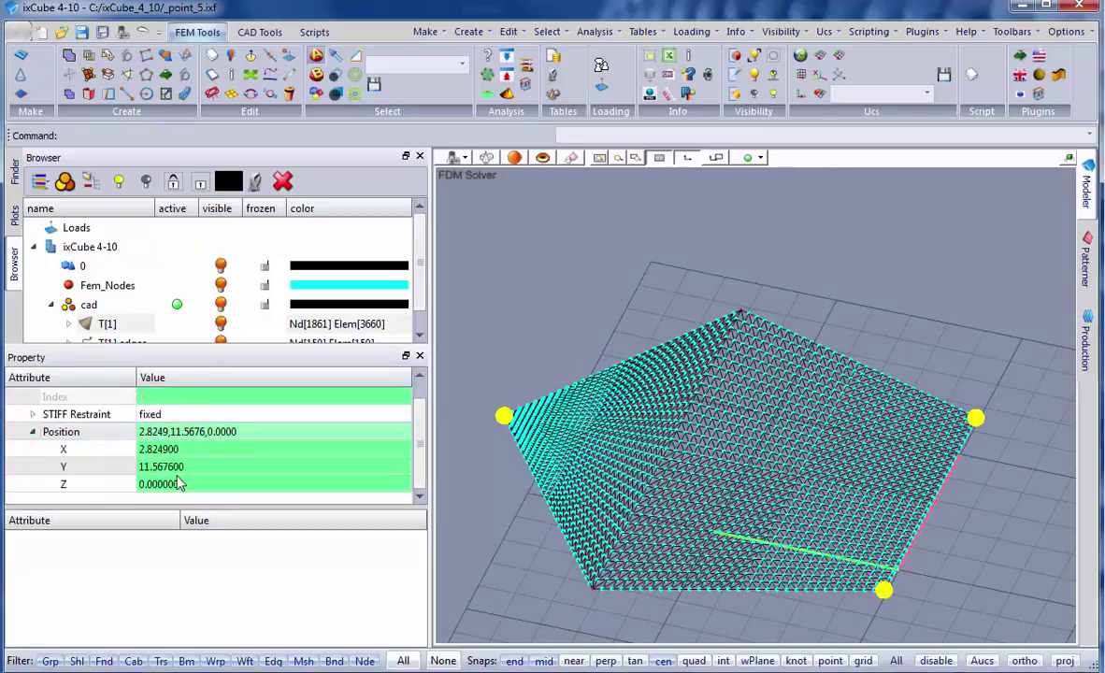
click(187, 483)
text(3)
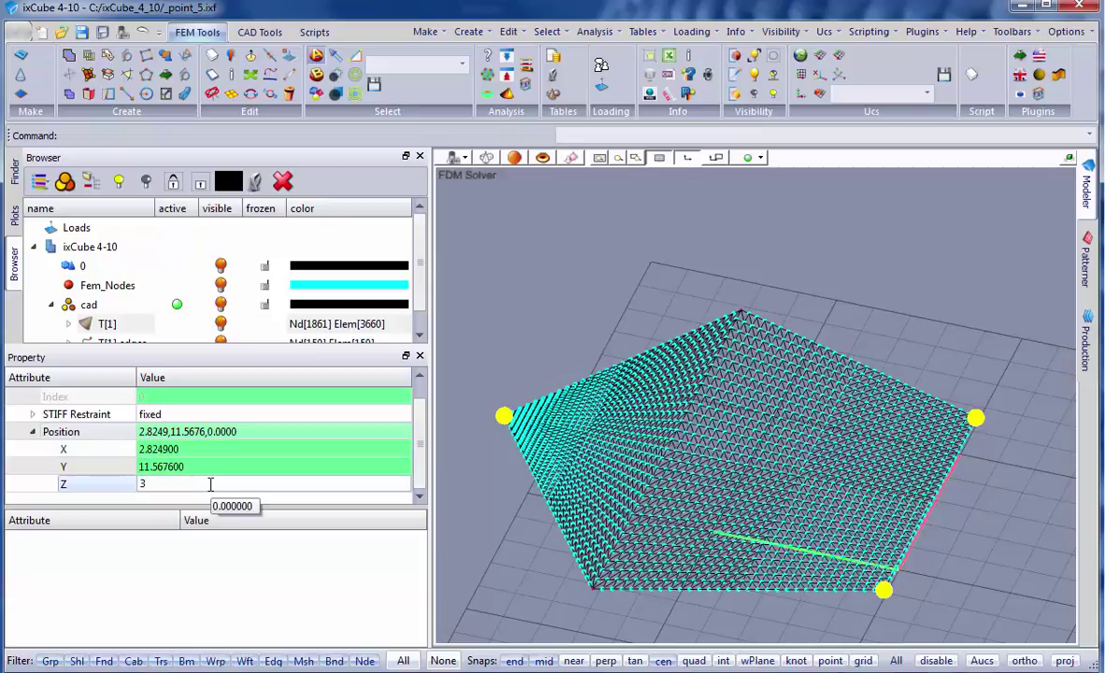
click(248, 465)
click(565, 324)
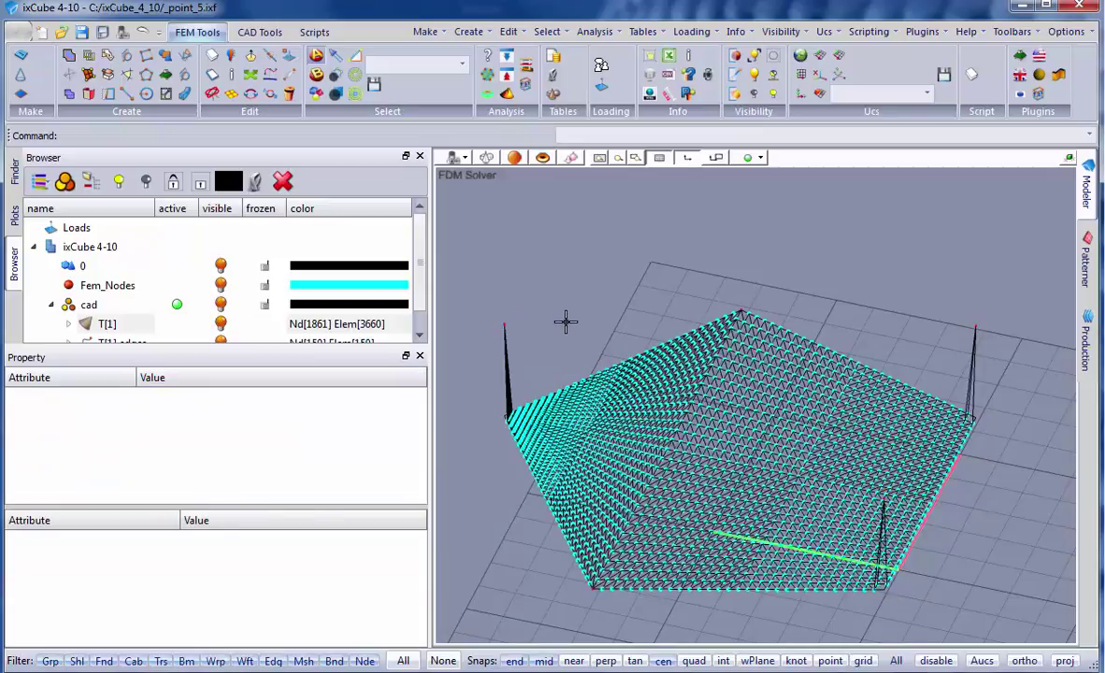
click(21, 34)
Save, then view the form-found membrane as a wireframe with the green overlay hidden.
click(55, 148)
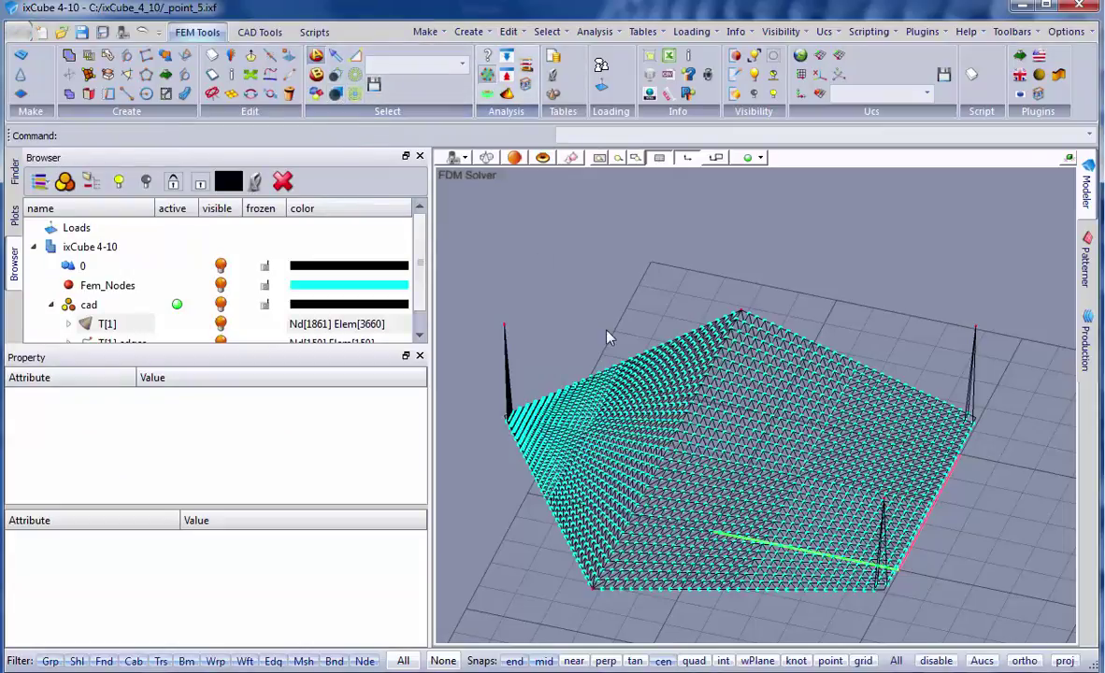
mouse_move(635, 376)
middle_down()
mouse_move(678, 461)
mouse_move(741, 439)
mouse_move(580, 402)
middle_up()
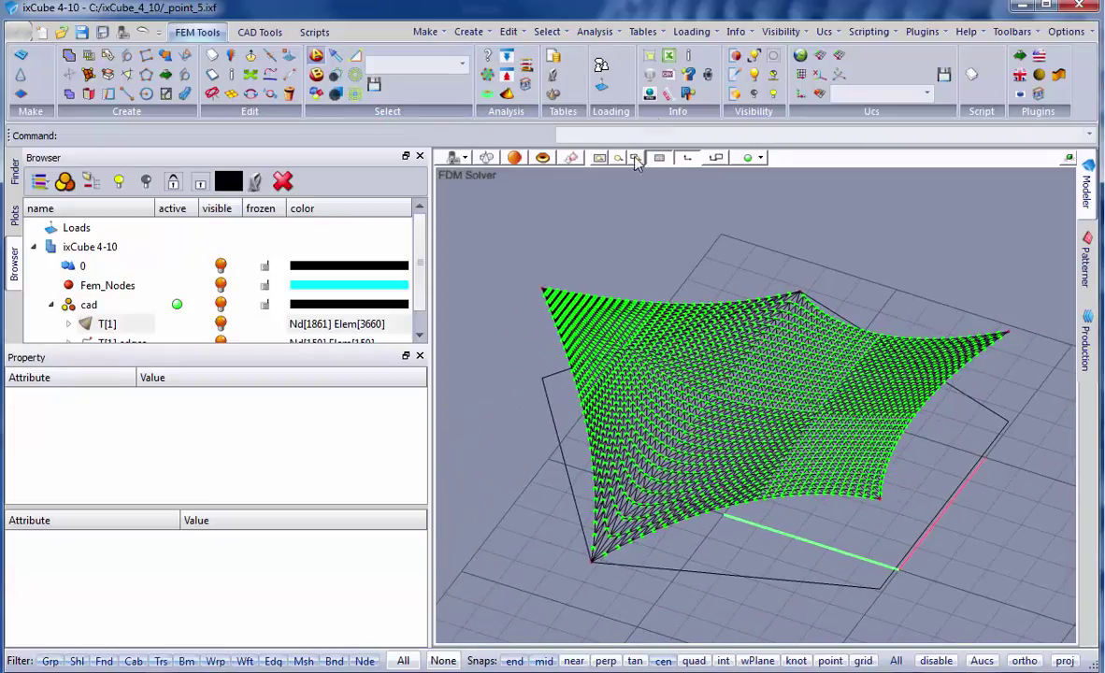
click(671, 58)
scroll(671, 430, up, 2)
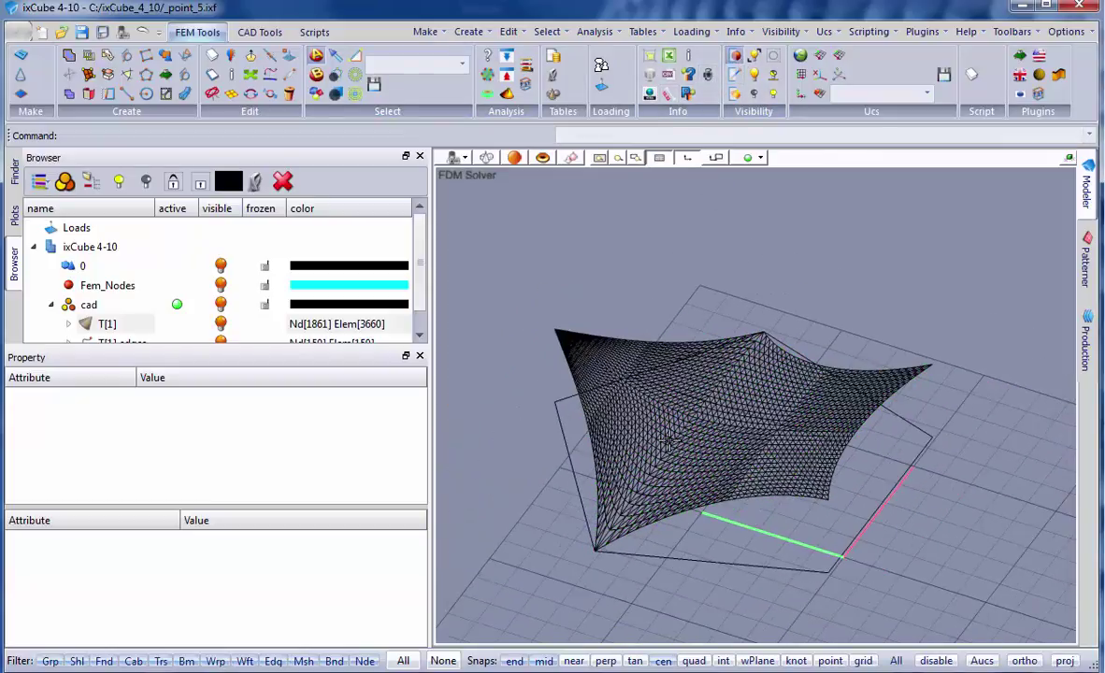
scroll(671, 430, up, 1)
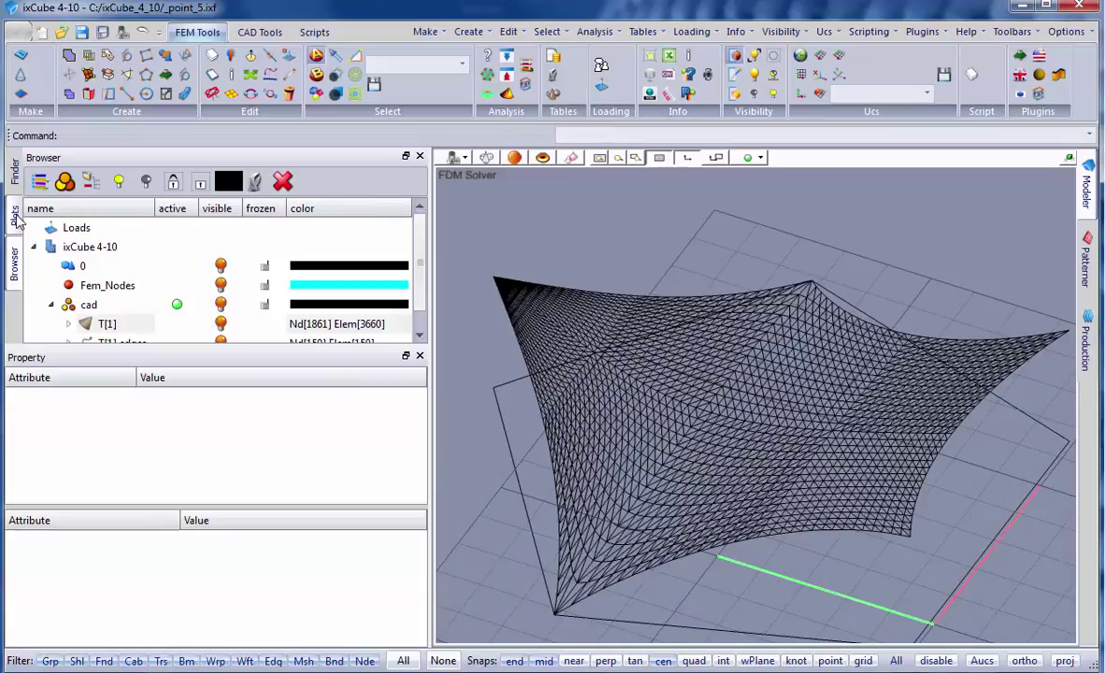
Set the active plot to Form-Find and turn on reaction force display.
click(14, 215)
click(187, 279)
click(164, 306)
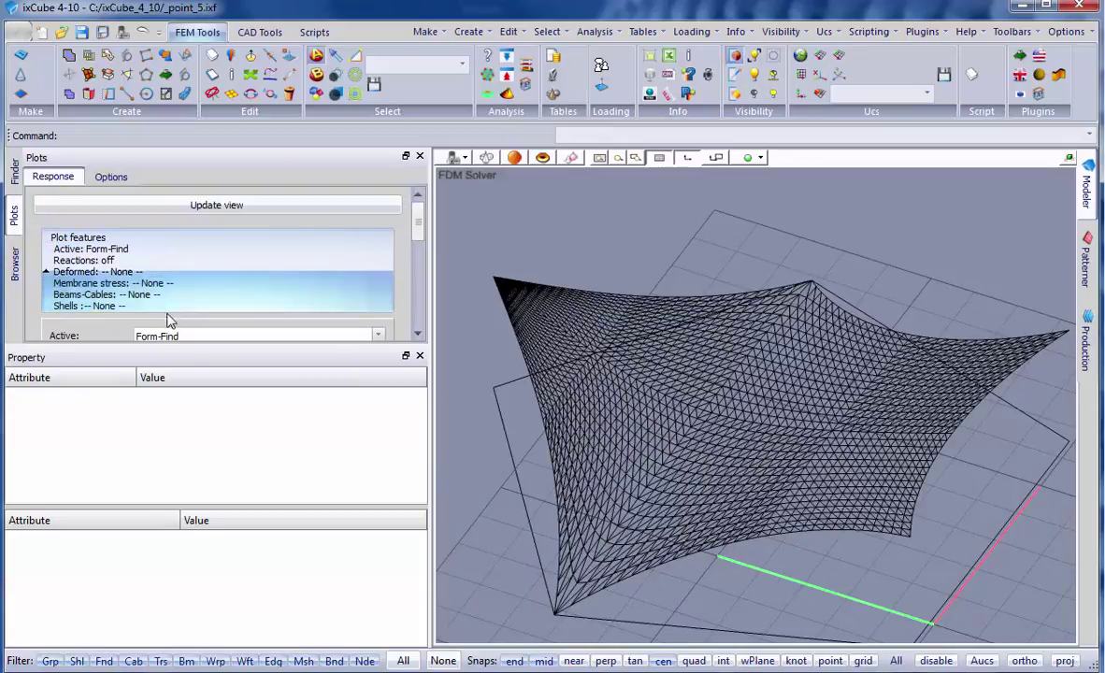
drag(220, 346, 218, 431)
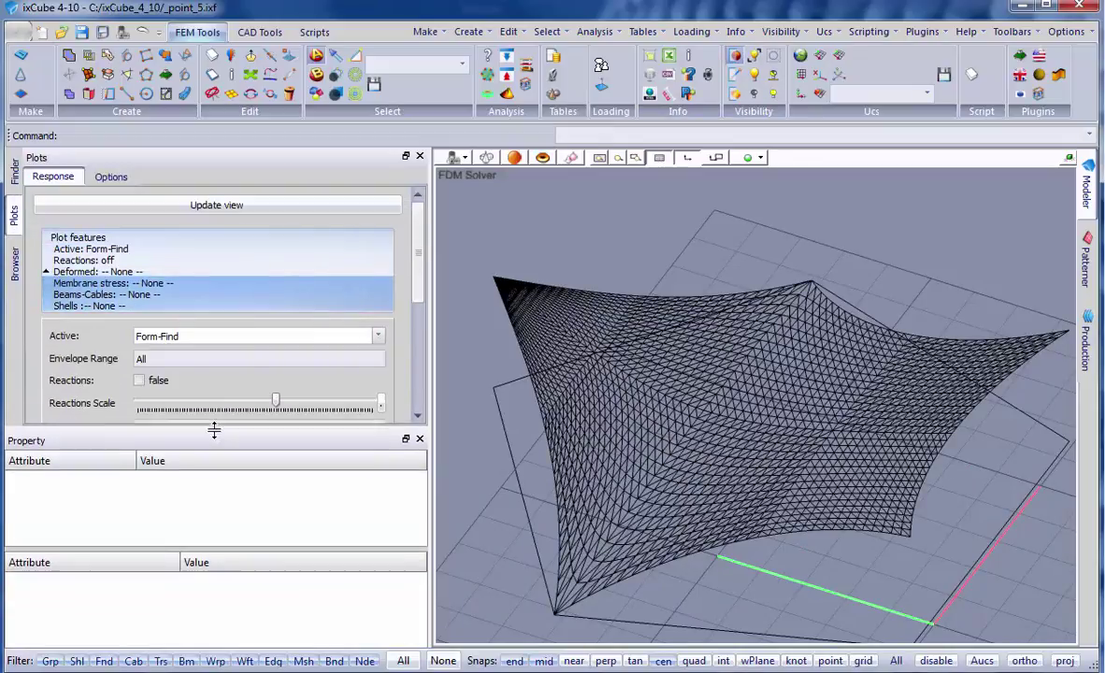
click(158, 382)
Zoom and tilt to a low side view to read corner reactions such as 16.048 kN.
scroll(608, 421, down, 2)
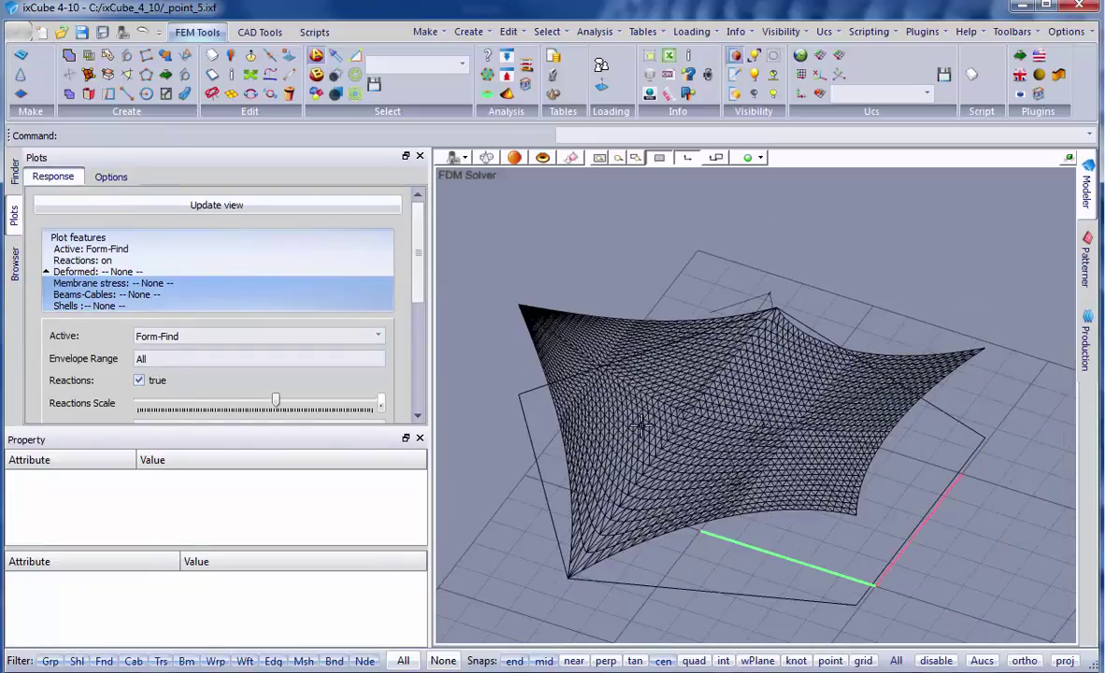
scroll(761, 238, up, 3)
scroll(760, 235, up, 2)
scroll(747, 221, up, 2)
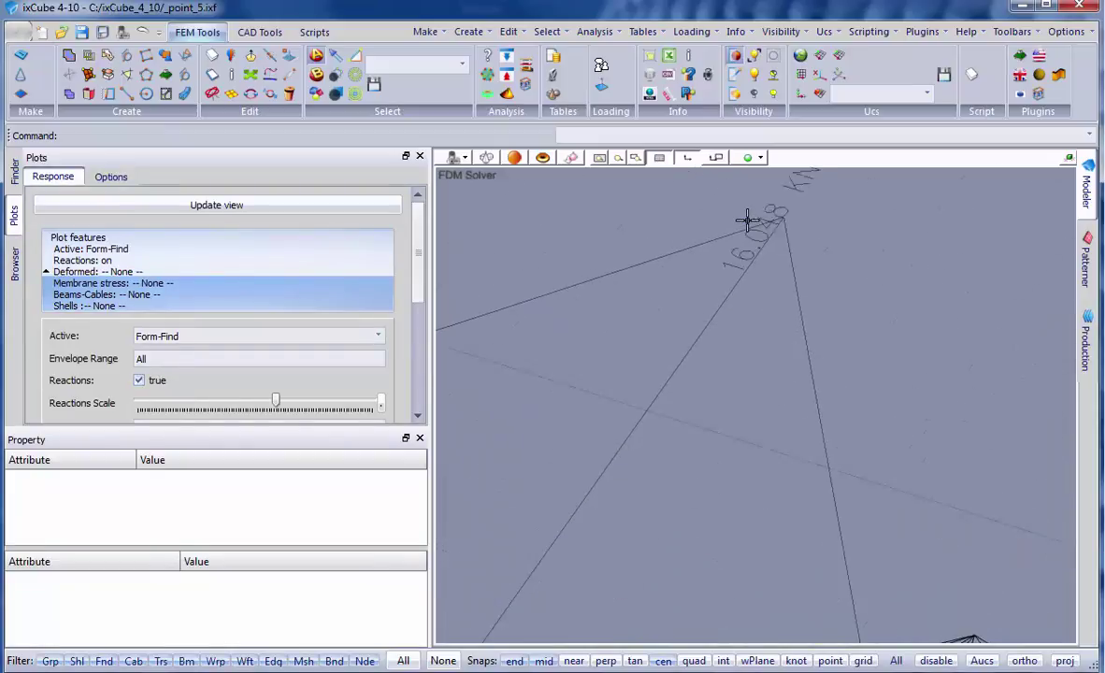
scroll(765, 266, up, 1)
scroll(765, 266, down, 2)
scroll(780, 242, down, 3)
scroll(785, 274, down, 3)
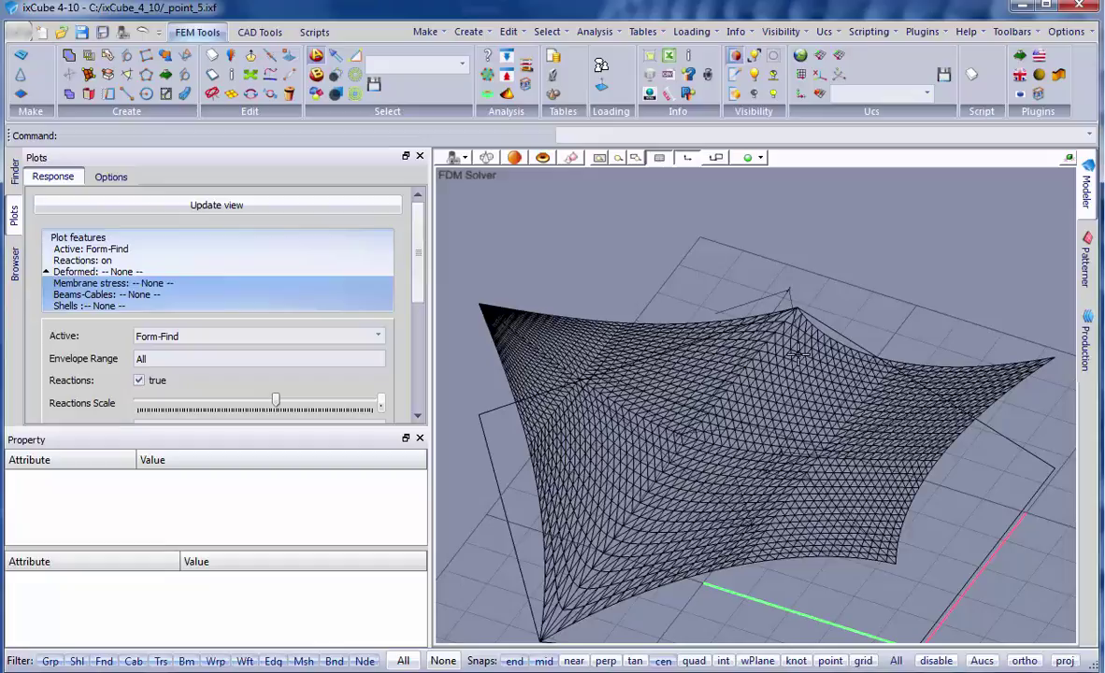
mouse_move(548, 341)
middle_down()
mouse_move(655, 438)
mouse_move(701, 462)
middle_up()
scroll(654, 429, up, 5)
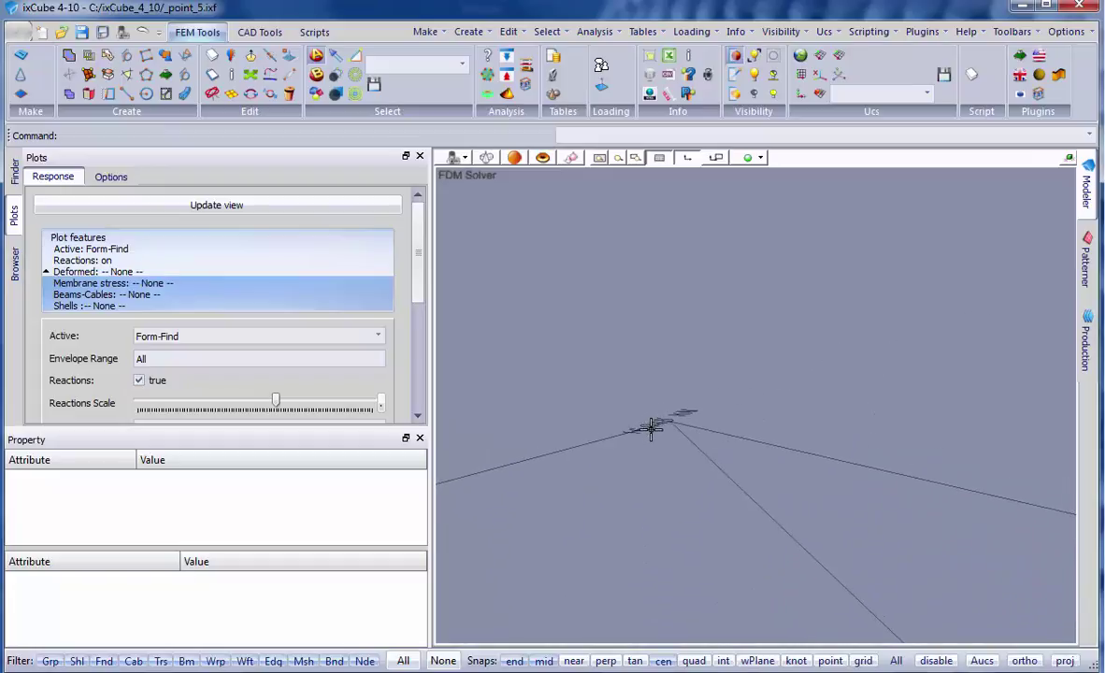
scroll(623, 383, down, 3)
scroll(646, 422, down, 2)
scroll(640, 374, up, 2)
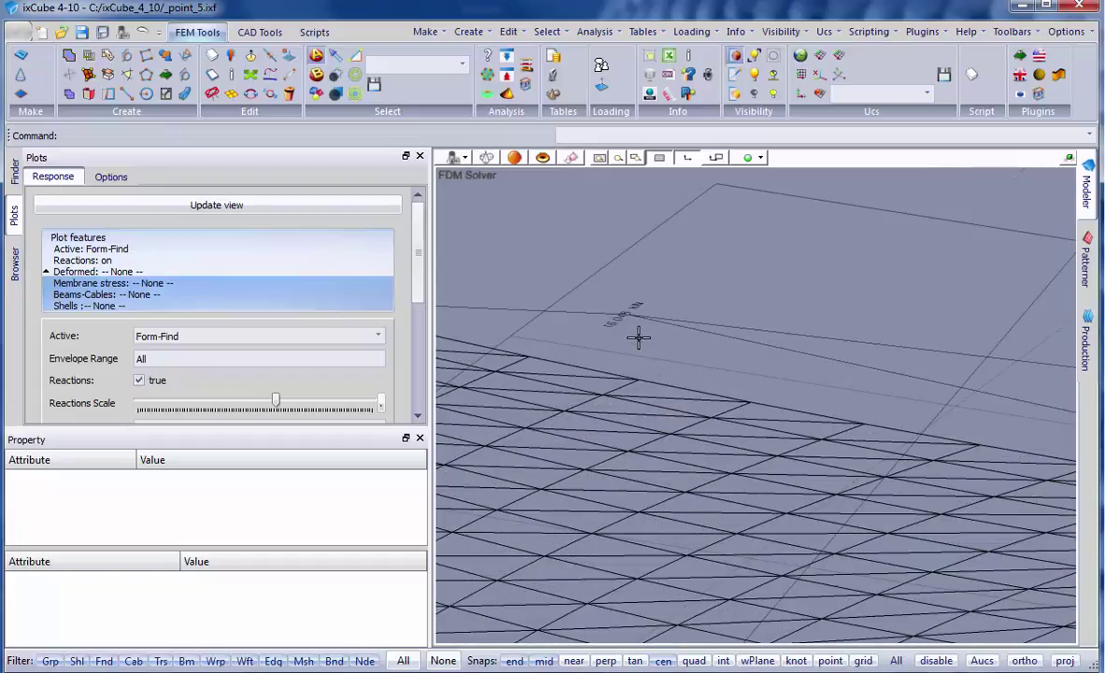
scroll(617, 346, up, 2)
scroll(587, 486, down, 3)
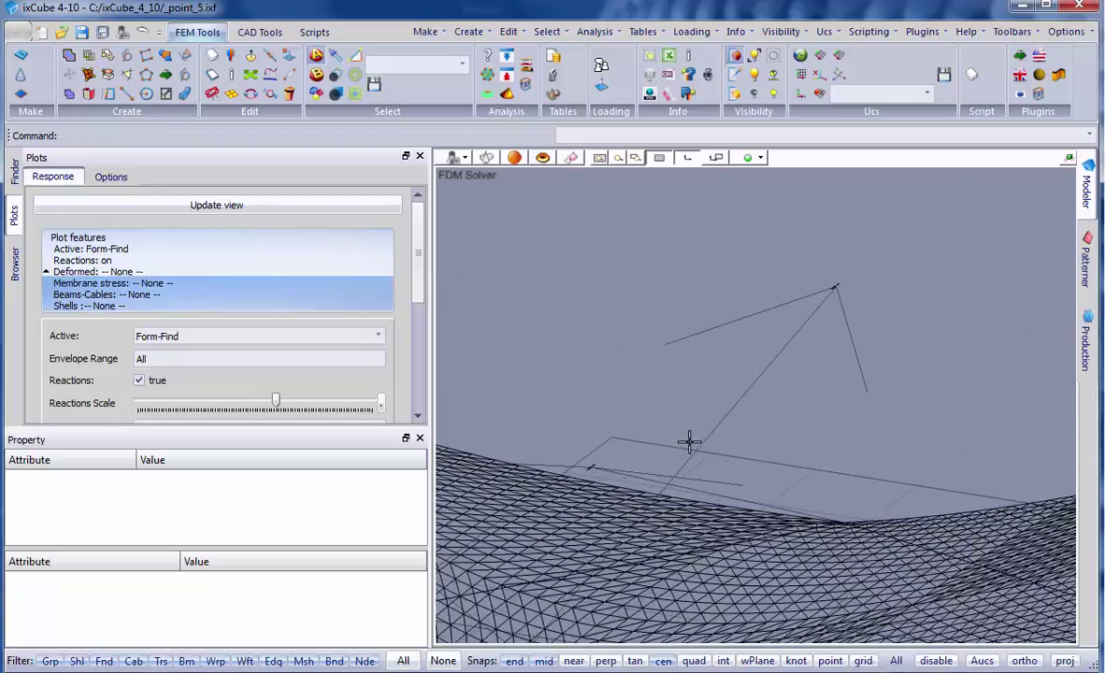